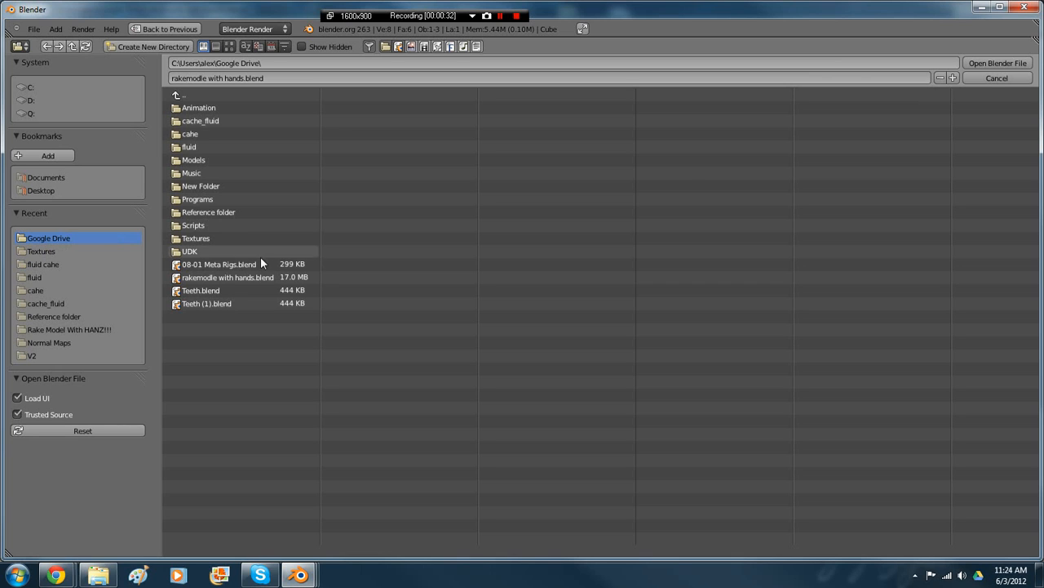
Step: Open the file chair tutorial.blend from the Reference folder
{"action": "left_click", "coordinate": [223, 213]}
{"action": "double_click", "coordinate": [226, 121]}
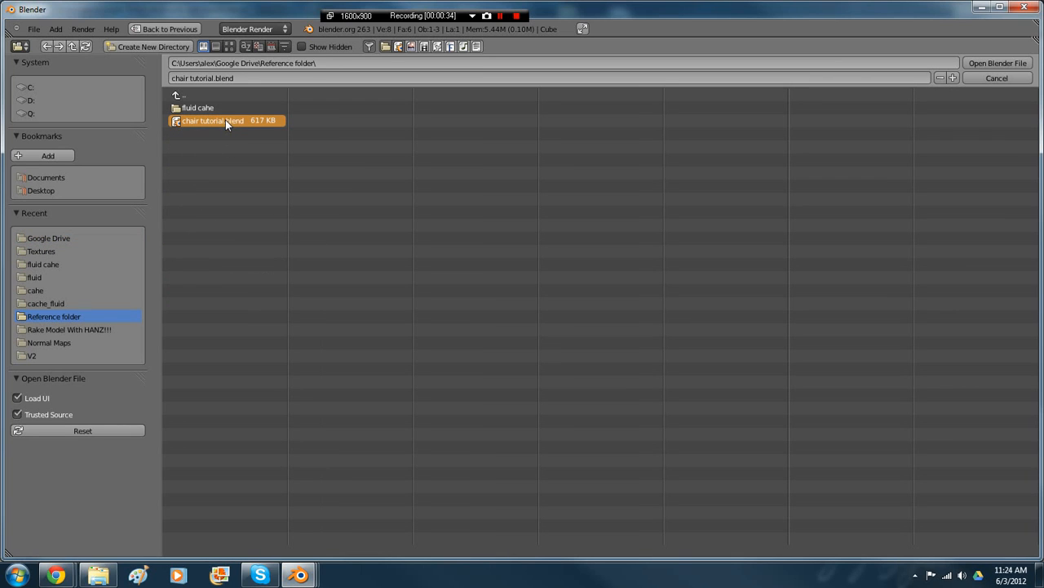
{"action": "scroll", "coordinate": [391, 309], "scroll_direction": "down", "scroll_amount": 3}
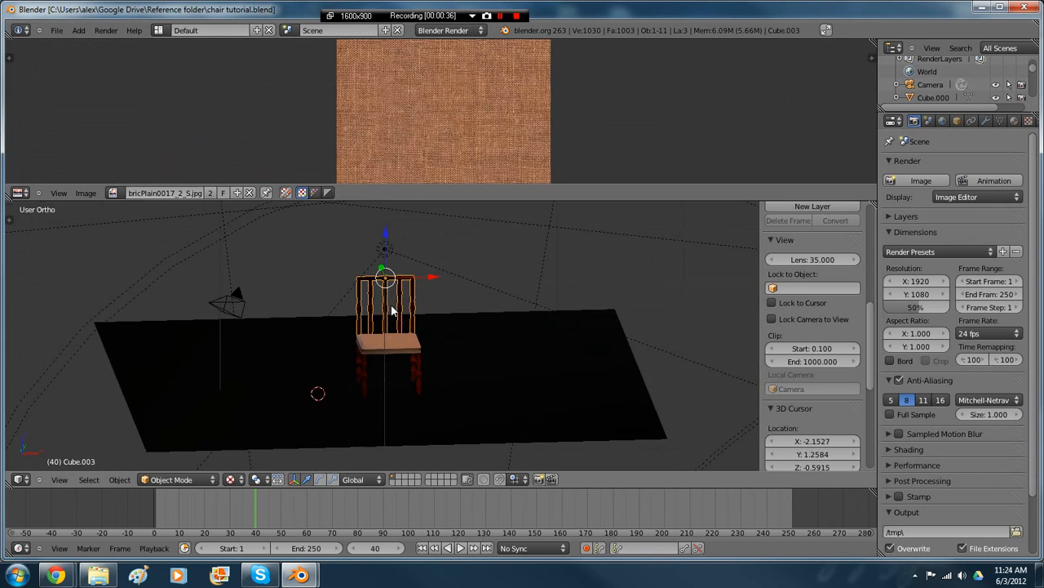
Step: Examine the whole chair model on its floor plane from several angles
{"action": "scroll", "coordinate": [393, 310], "scroll_direction": "up", "scroll_amount": 2}
{"action": "middle_click_drag", "start_coordinate": [392, 311], "coordinate": [374, 341]}
{"action": "scroll", "coordinate": [513, 340], "scroll_direction": "up", "scroll_amount": 3}
{"action": "scroll", "coordinate": [403, 341], "scroll_direction": "down", "scroll_amount": 2}
{"action": "right_click", "coordinate": [374, 341]}
{"action": "right_click", "coordinate": [333, 256]}
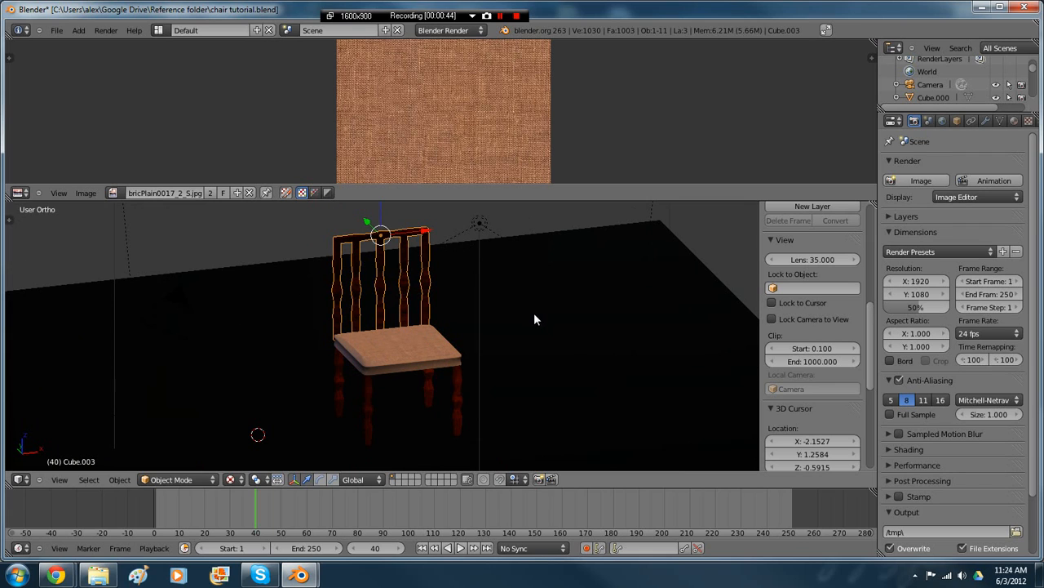
{"action": "middle_click_drag", "start_coordinate": [534, 319], "coordinate": [527, 354]}
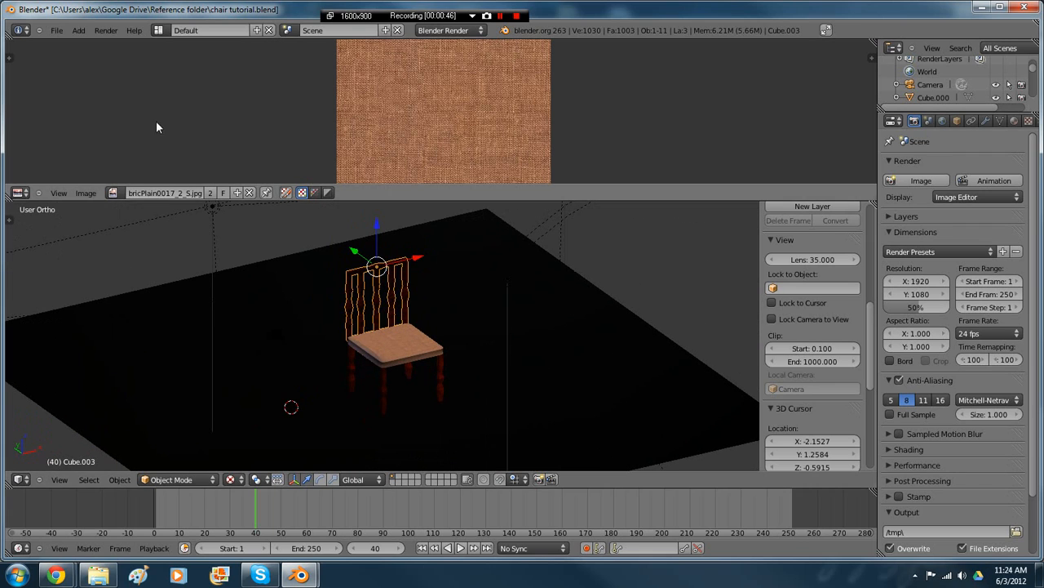
Step: Export the scene as the Autodesk FBX file chair tutorial.fbx in the Reference folder with the scale set to 20
{"action": "left_click", "coordinate": [56, 30]}
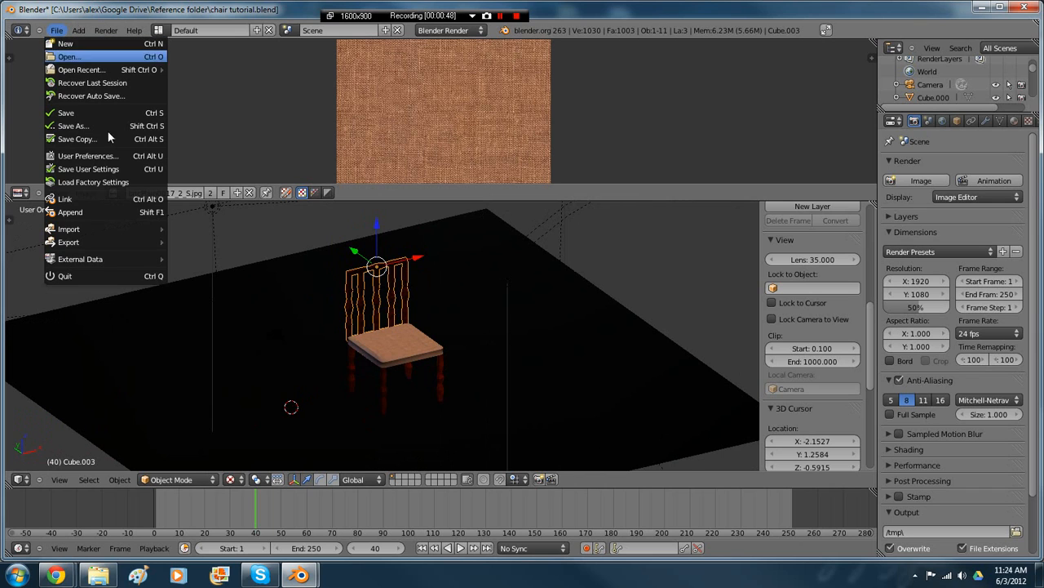
{"action": "mouse_move", "coordinate": [123, 242]}
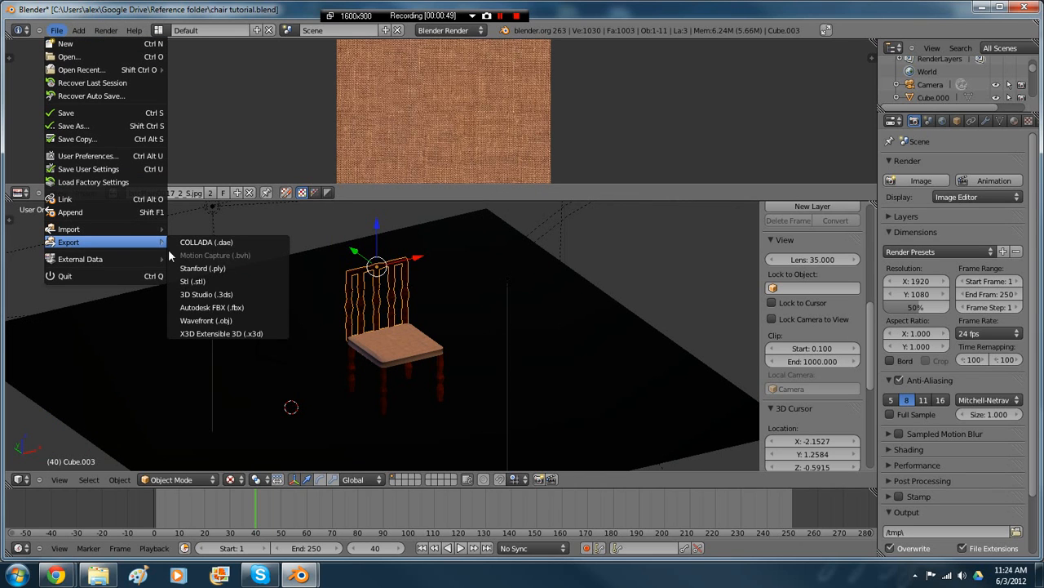
{"action": "left_click", "coordinate": [237, 308]}
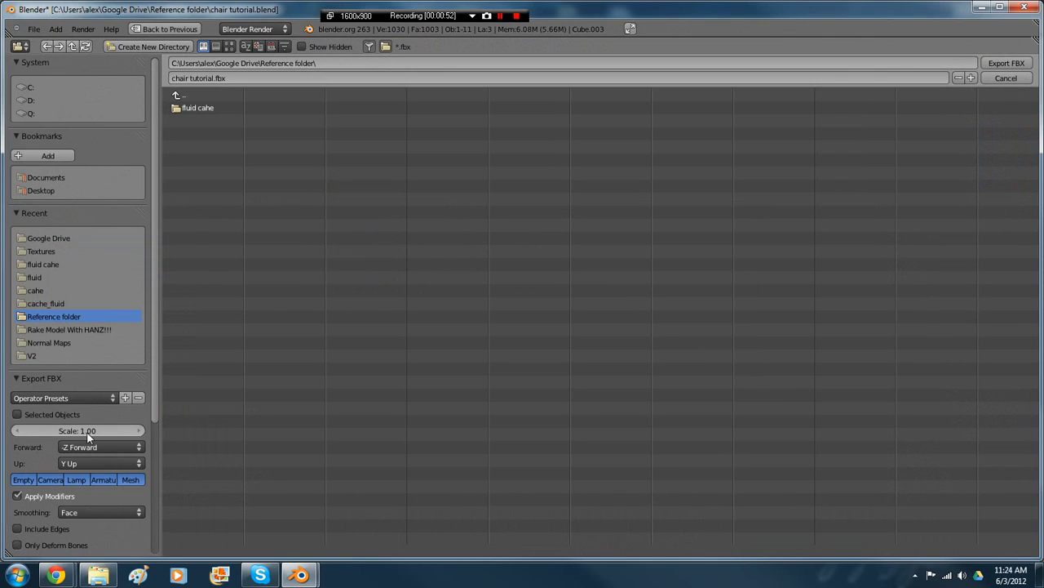
{"action": "scroll", "coordinate": [88, 432], "scroll_direction": "down", "scroll_amount": 4}
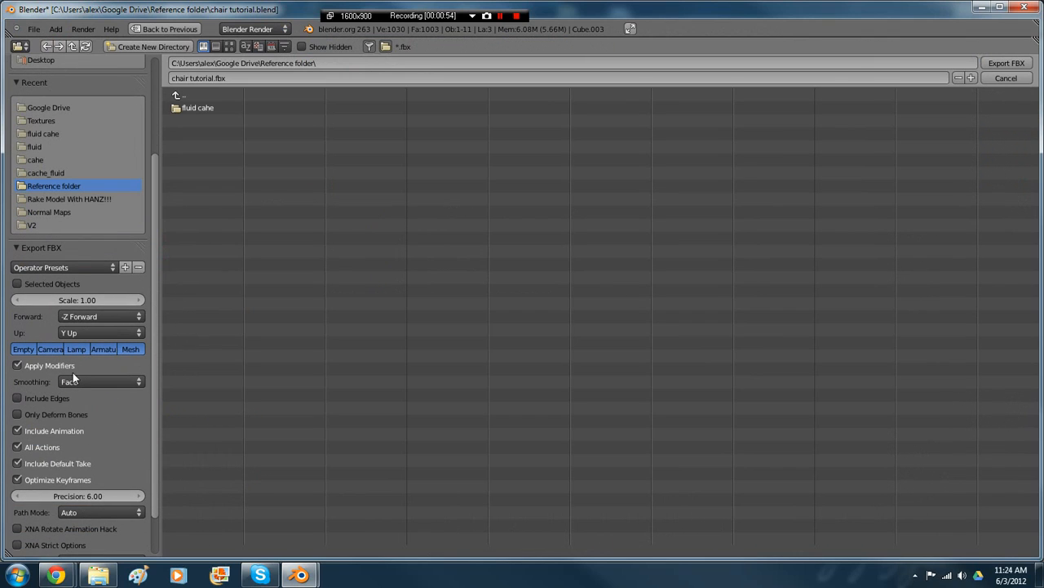
{"action": "left_click", "coordinate": [75, 302]}
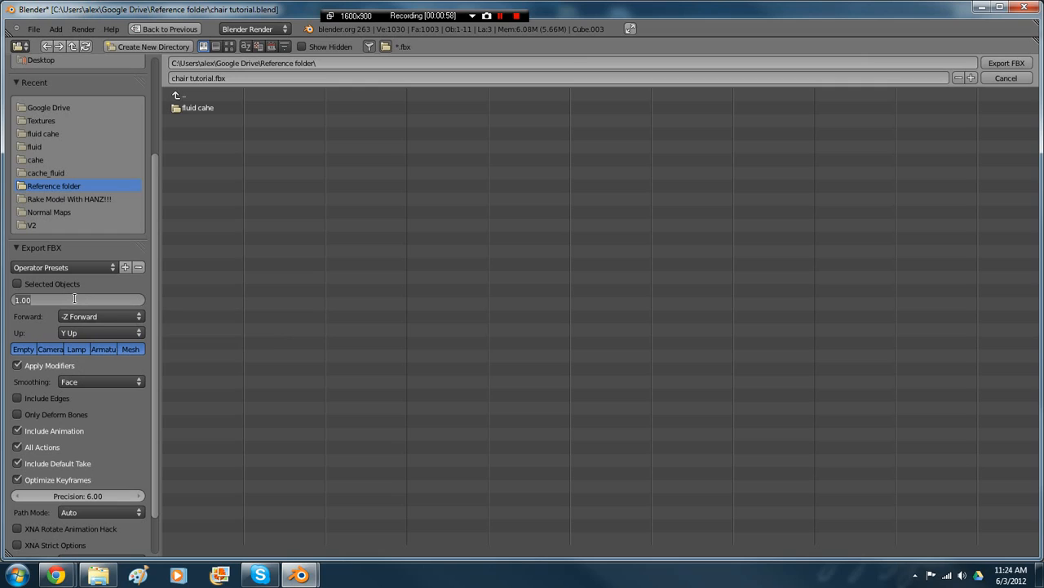
{"action": "type", "text": "20"}
{"action": "key", "text": "Return"}
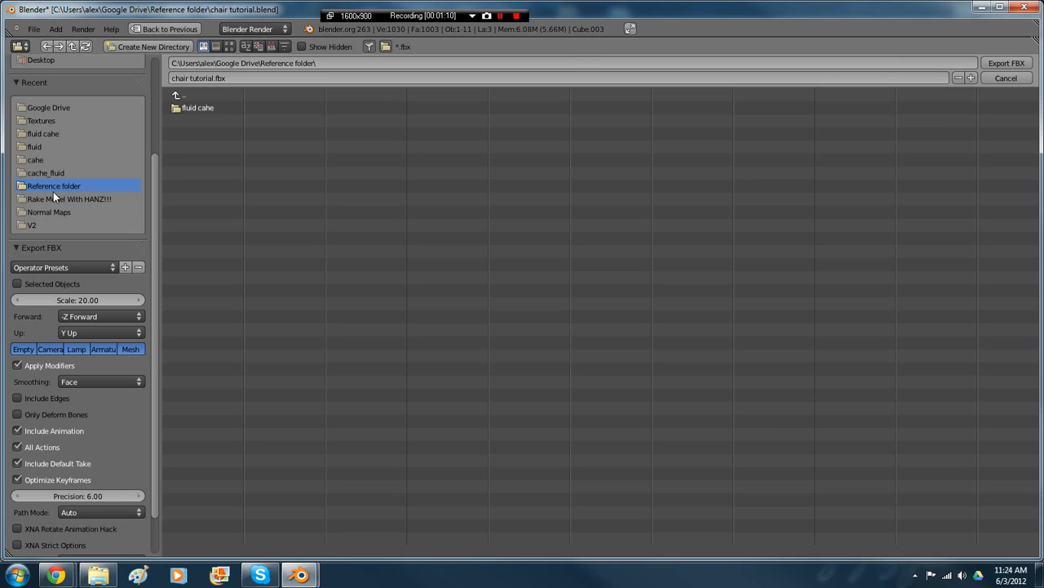
{"action": "left_click", "coordinate": [996, 67]}
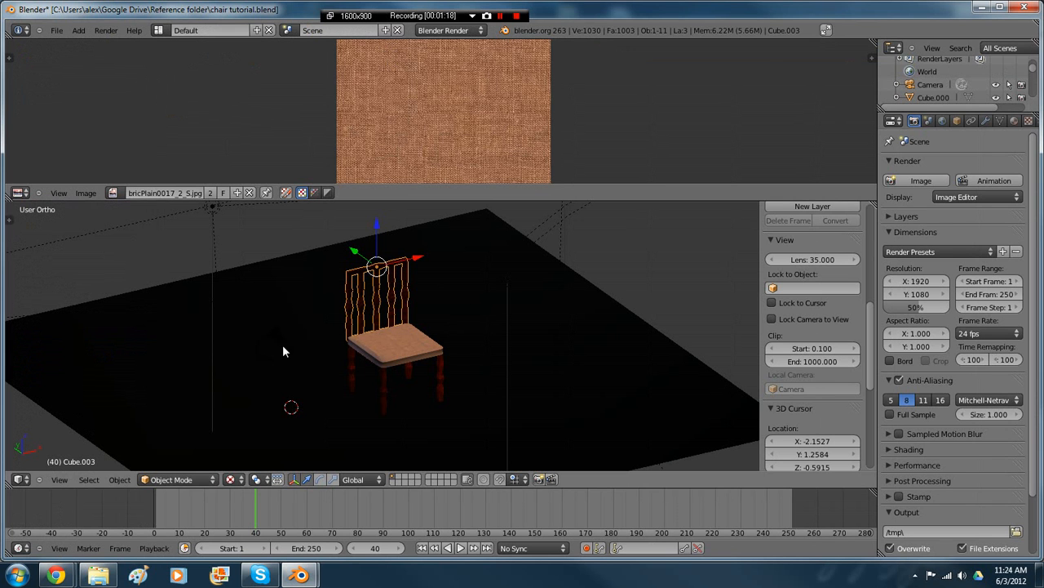
Step: Examine the chair's textured seat and back spindles up close
{"action": "scroll", "coordinate": [379, 395], "scroll_direction": "up", "scroll_amount": 2}
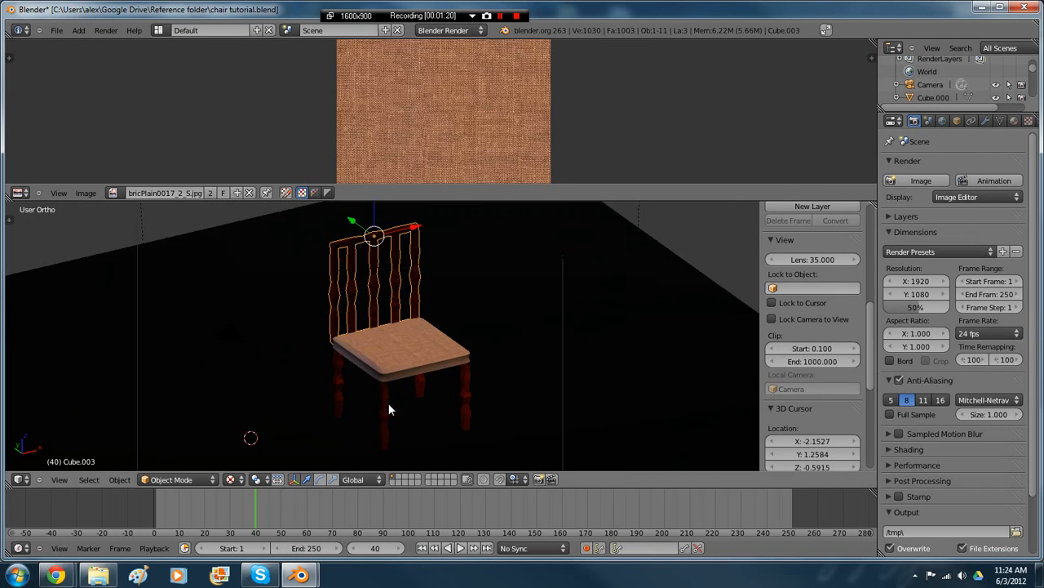
{"action": "middle_click_drag", "start_coordinate": [388, 402], "coordinate": [368, 384]}
{"action": "right_click", "coordinate": [367, 381]}
{"action": "scroll", "coordinate": [368, 372], "scroll_direction": "up", "scroll_amount": 4}
{"action": "right_click", "coordinate": [373, 310]}
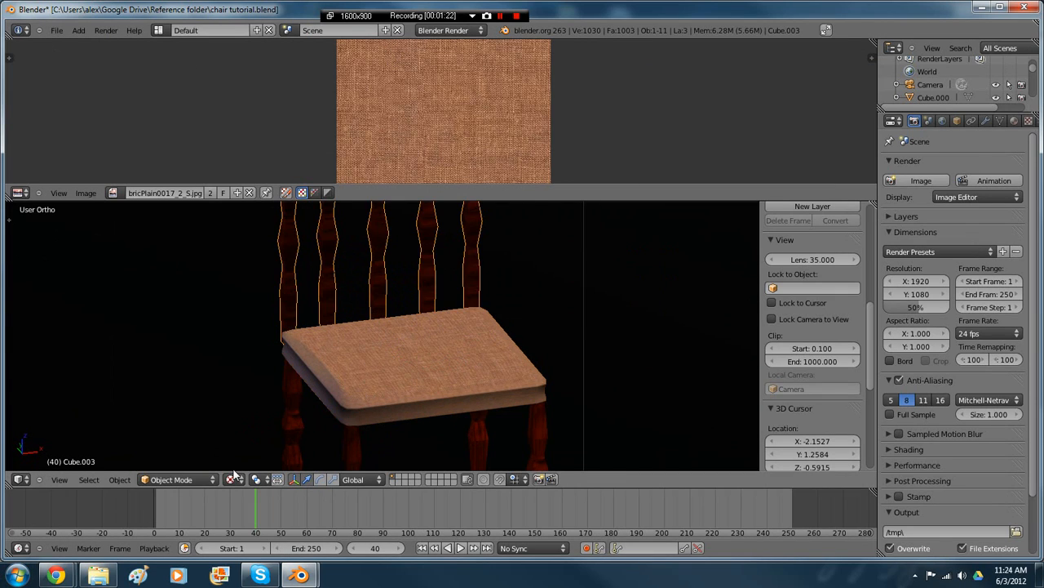
{"action": "scroll", "coordinate": [10, 580], "scroll_direction": "down", "scroll_amount": 1}
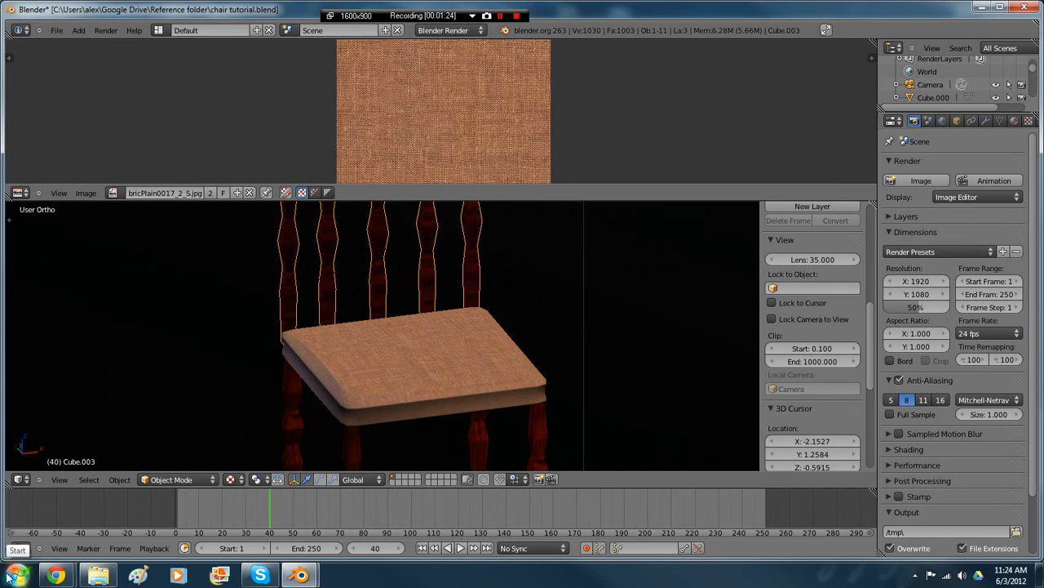
Step: Launch the UDK Editor, postpone the asset database update by a day and dismiss the welcome window
{"action": "left_click", "coordinate": [10, 576]}
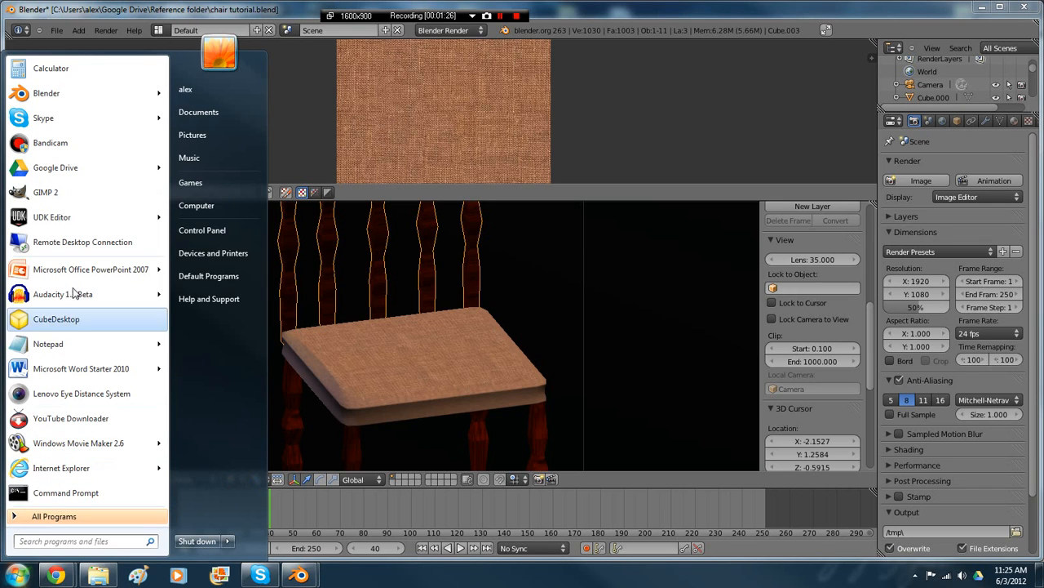
{"action": "left_click", "coordinate": [77, 217]}
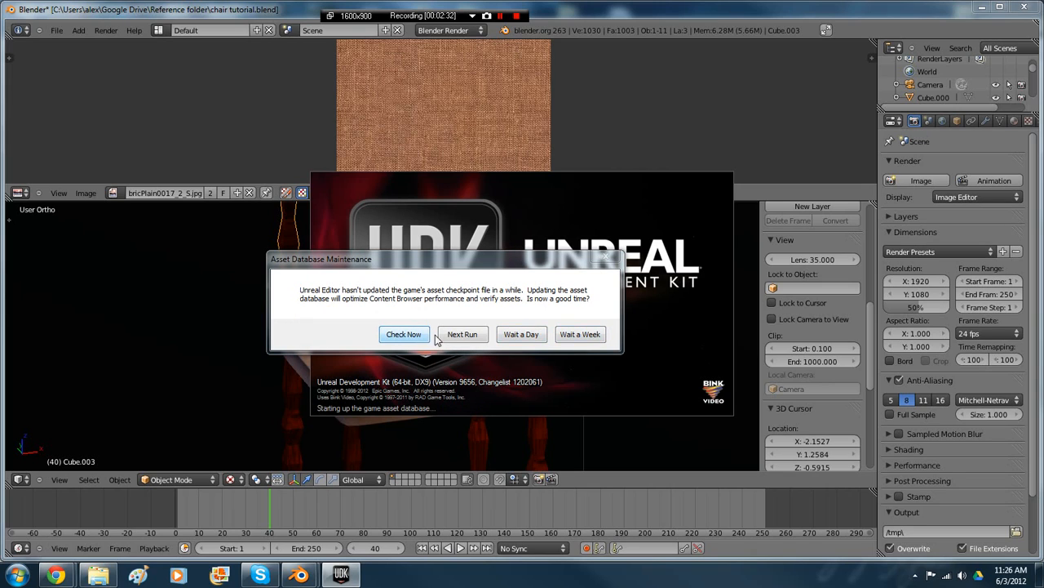
{"action": "left_click", "coordinate": [536, 338]}
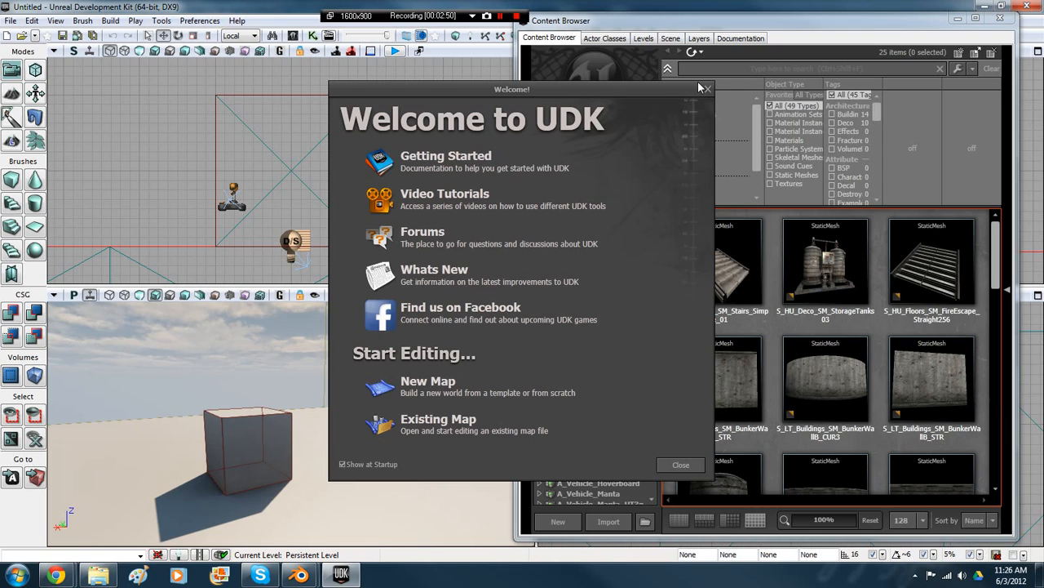
{"action": "left_click", "coordinate": [707, 89]}
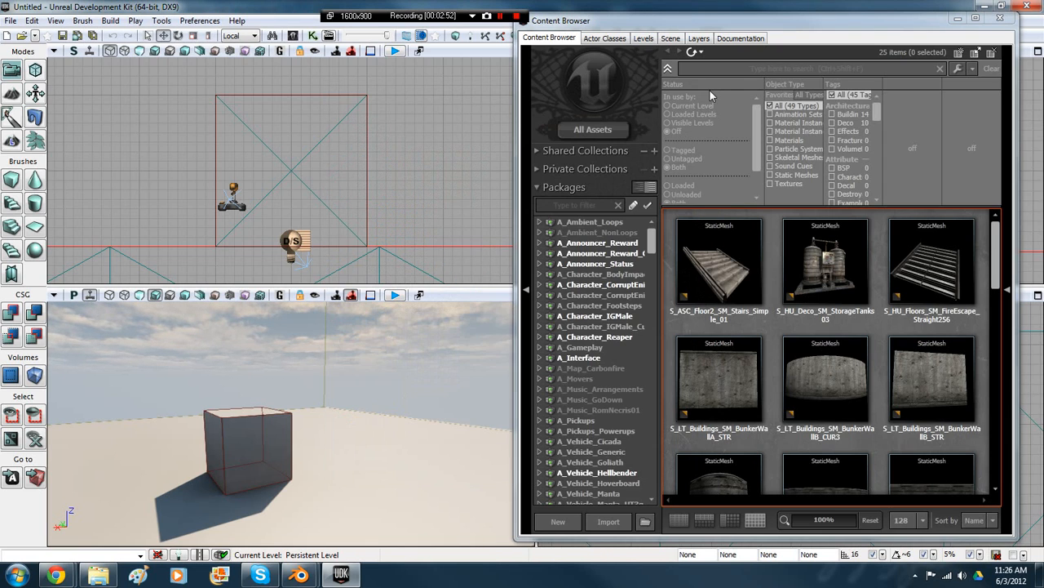
Step: Clear the Content Browser off the viewports and examine the default level around the cube in the perspective view
{"action": "right_click_drag", "start_coordinate": [246, 400], "coordinate": [282, 437]}
{"action": "key", "text": "s"}
{"action": "key", "text": "a"}
{"action": "key", "text": "s"}
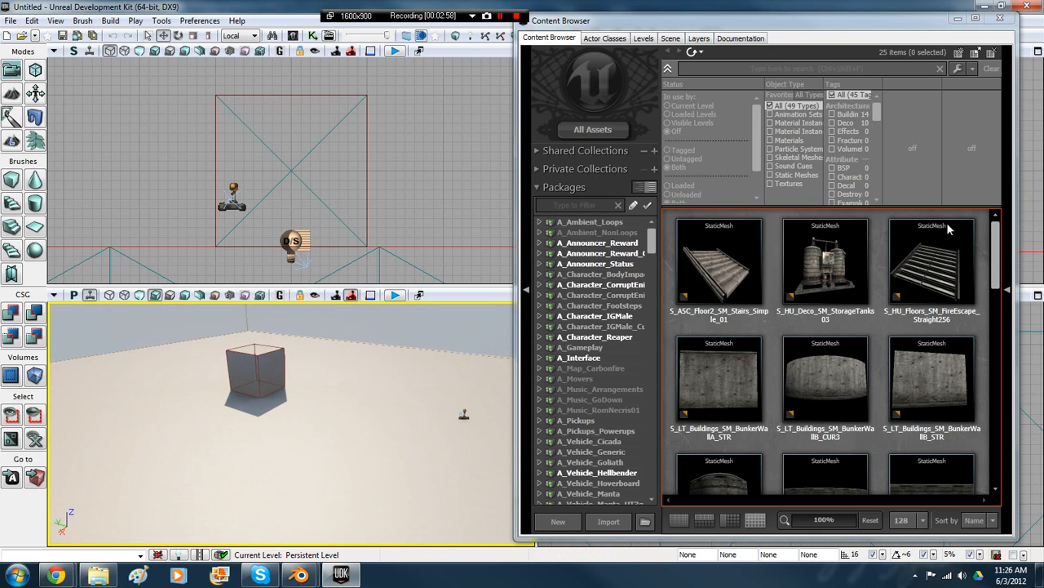
{"action": "left_click", "coordinate": [958, 18]}
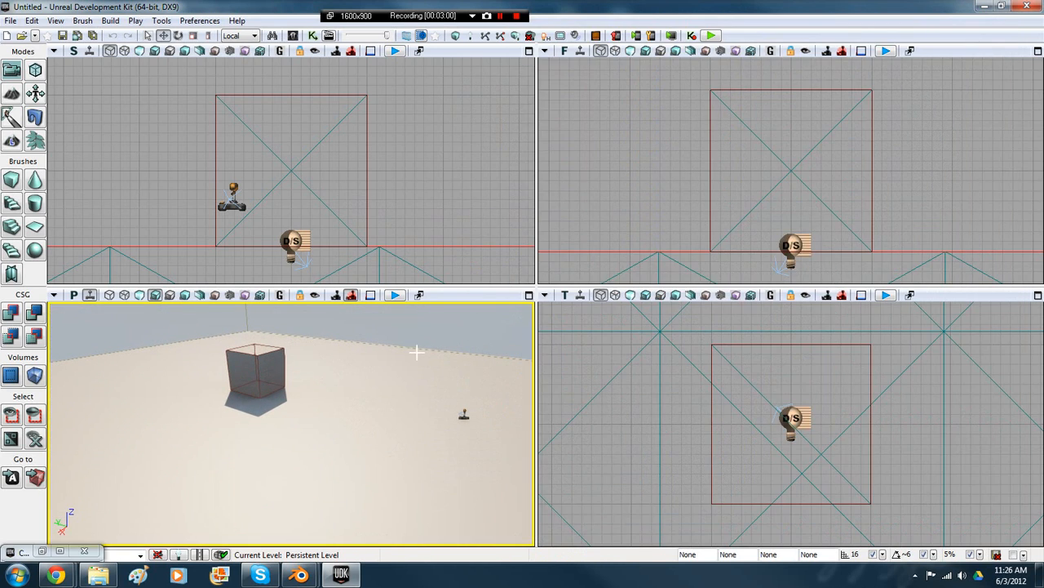
{"action": "key", "text": "w"}
{"action": "right_click_drag", "start_coordinate": [291, 424], "coordinate": [313, 425]}
{"action": "key", "text": "s"}
{"action": "right_click_drag", "start_coordinate": [462, 335], "coordinate": [452, 335]}
{"action": "key", "text": "s"}
{"action": "right_click_drag", "start_coordinate": [374, 444], "coordinate": [352, 436]}
{"action": "key", "text": "a"}
{"action": "key", "text": "d"}
{"action": "key", "text": "s"}
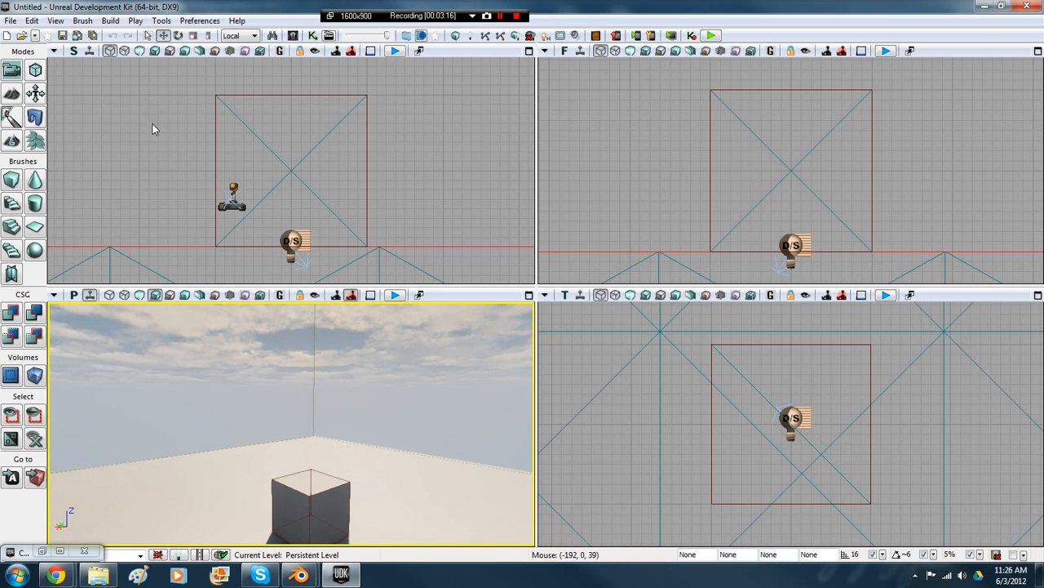
{"action": "left_click", "coordinate": [11, 21]}
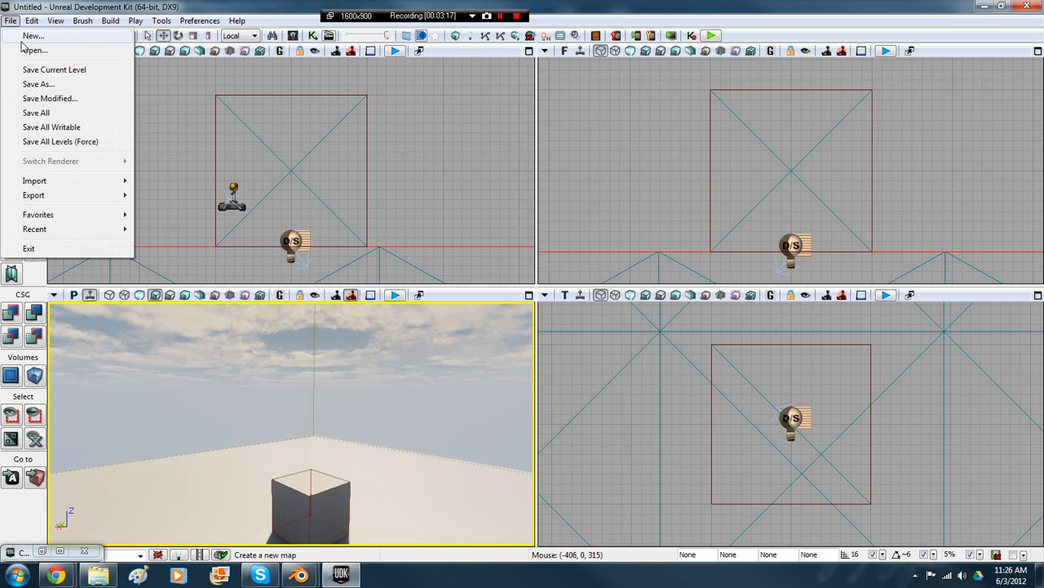
{"action": "left_click", "coordinate": [28, 48]}
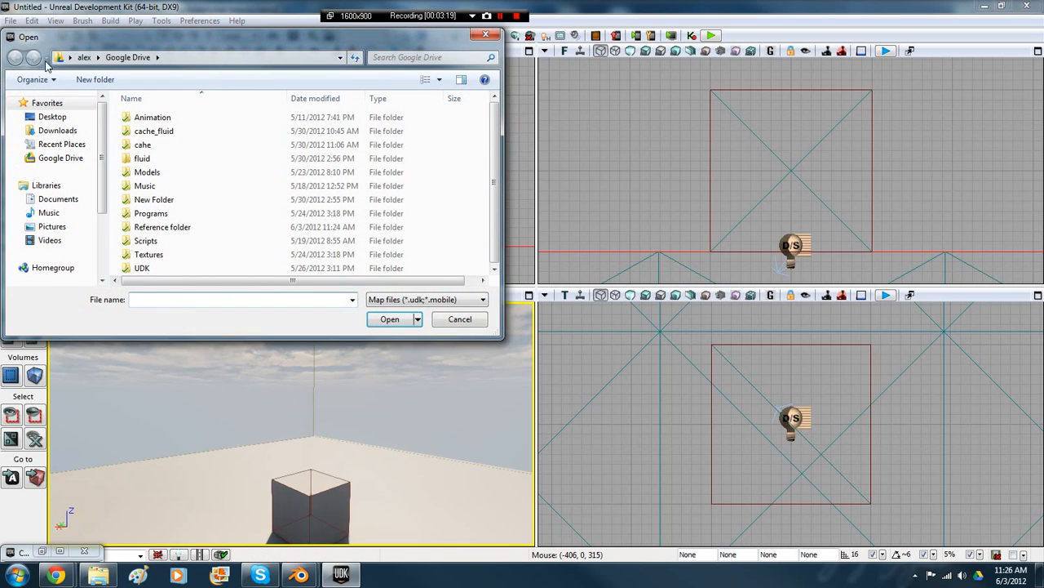
{"action": "left_click", "coordinate": [51, 160]}
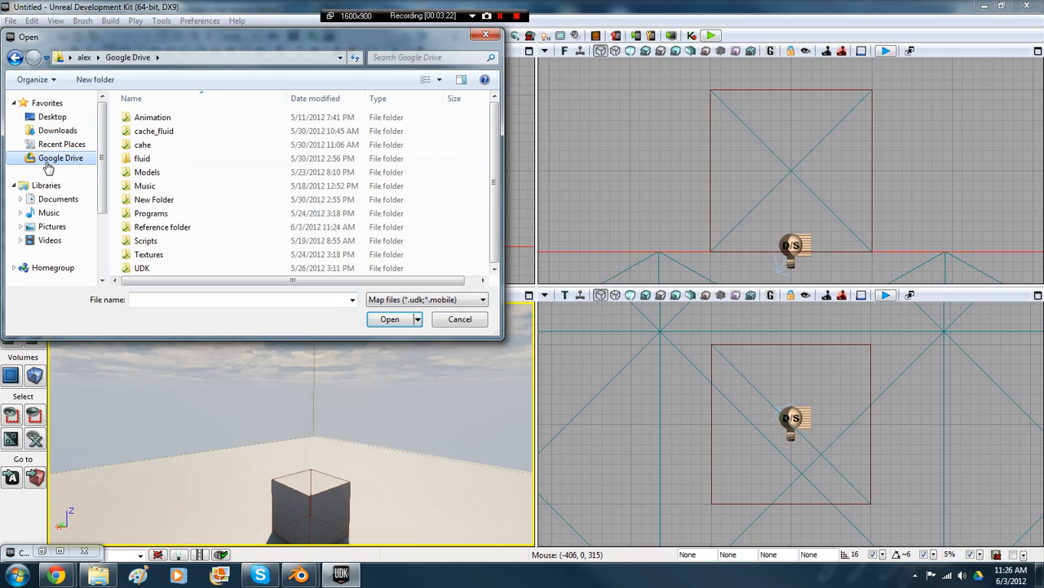
{"action": "double_click", "coordinate": [188, 234]}
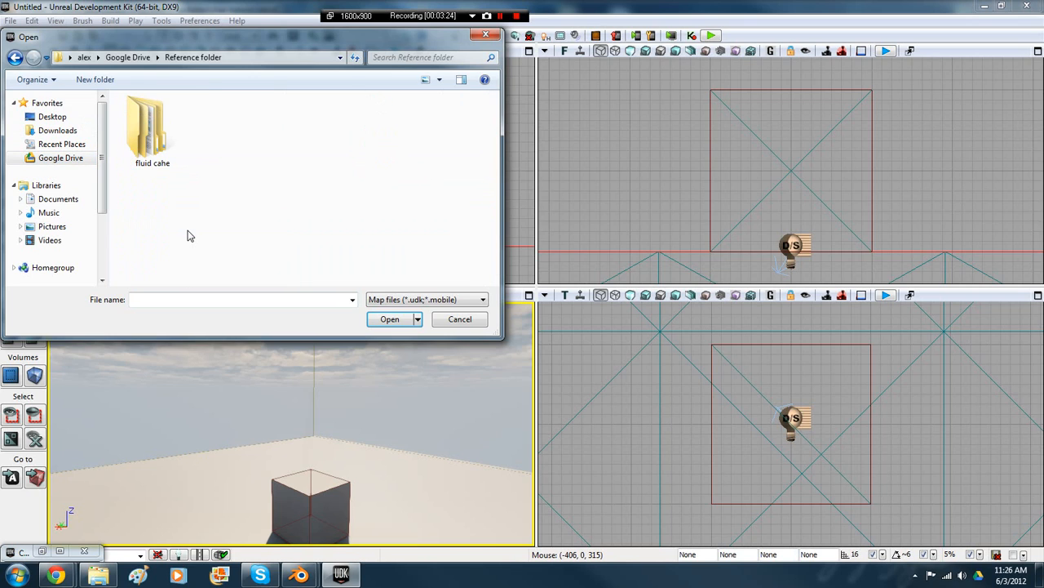
{"action": "left_click", "coordinate": [168, 159]}
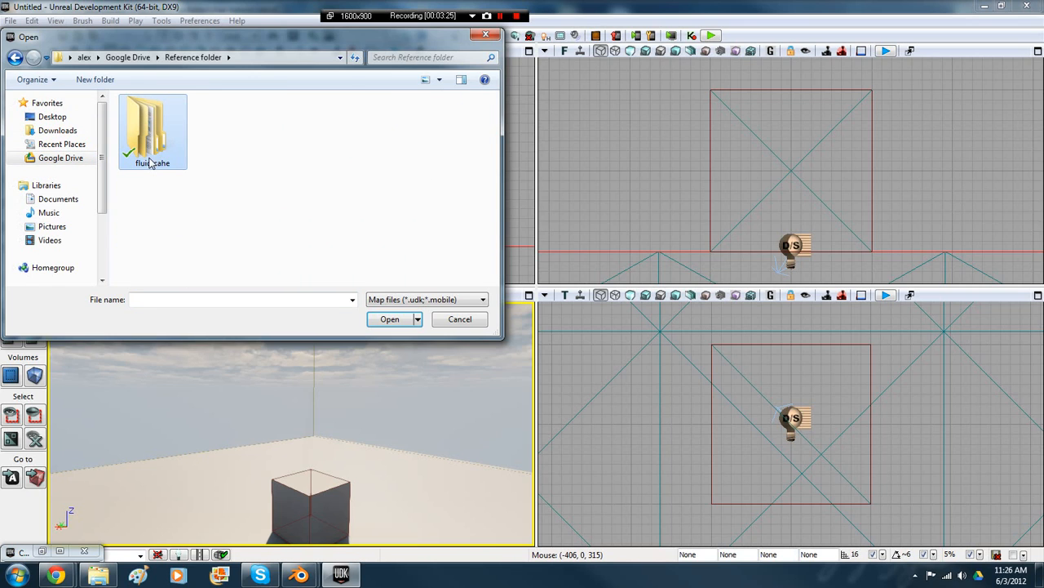
{"action": "left_click", "coordinate": [14, 59]}
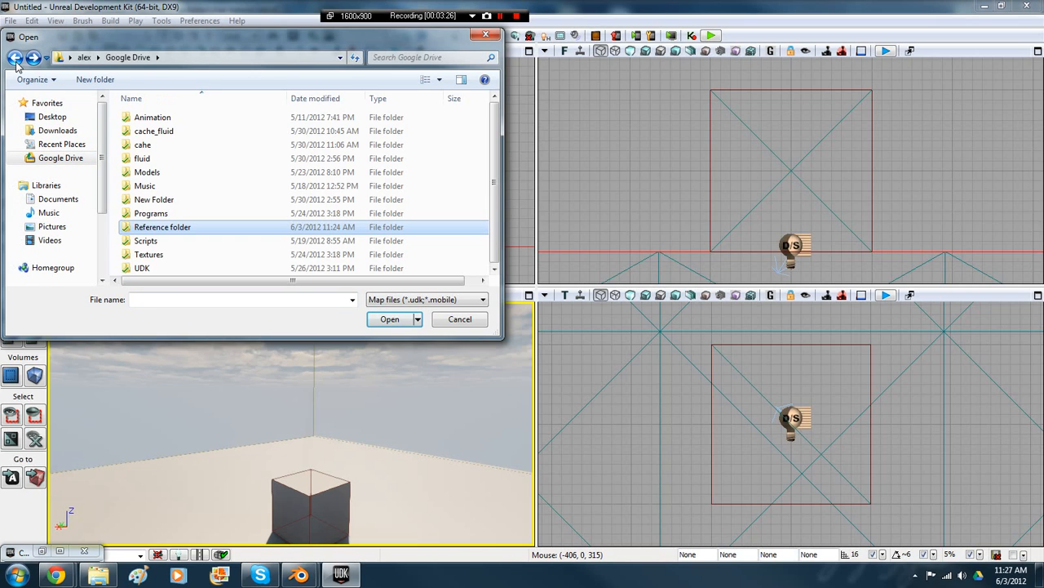
{"action": "double_click", "coordinate": [180, 234]}
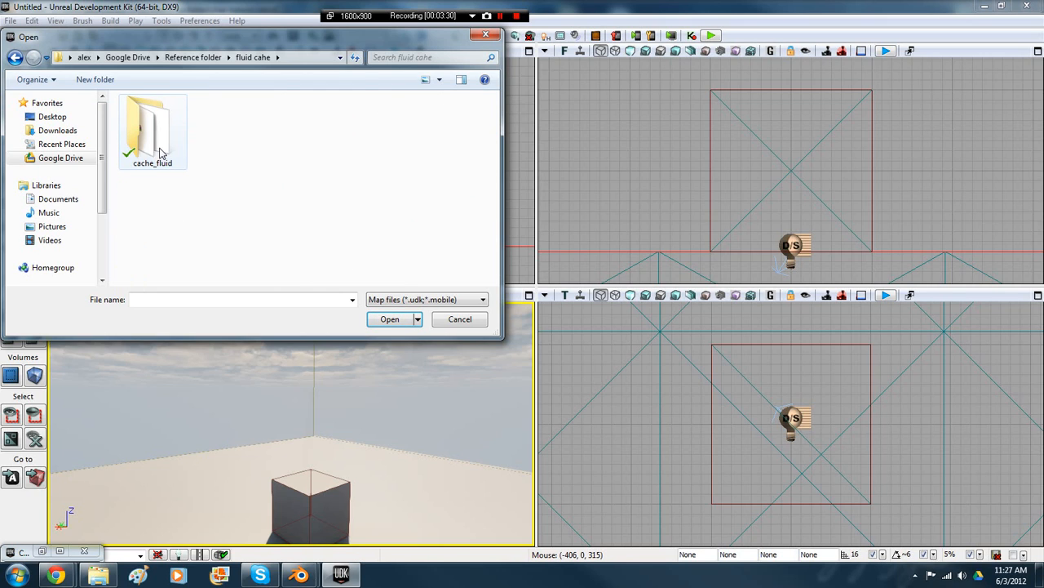
{"action": "double_click", "coordinate": [161, 153]}
{"action": "left_click", "coordinate": [15, 58]}
{"action": "left_click", "coordinate": [15, 57]}
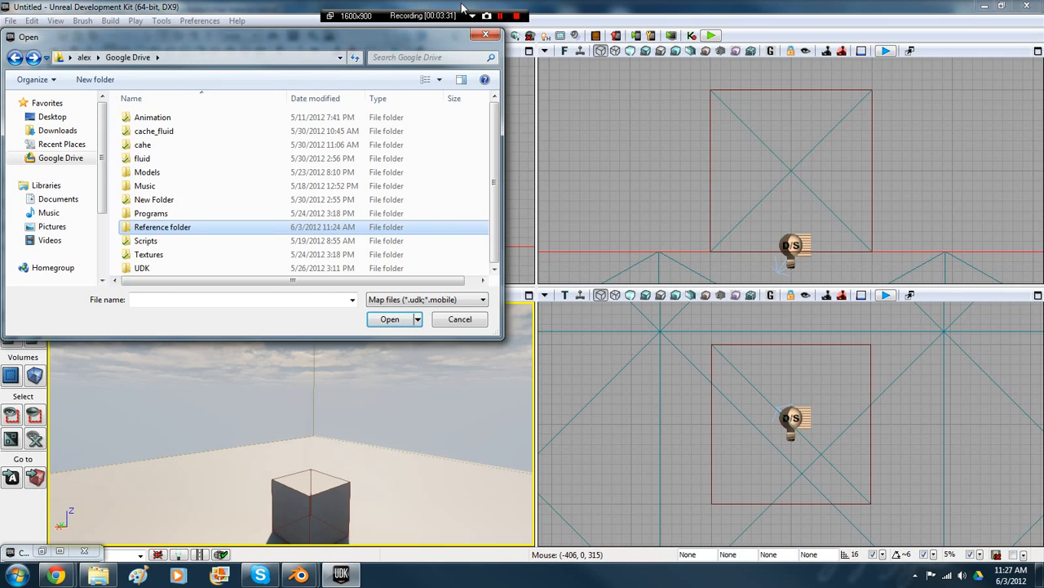
{"action": "left_click", "coordinate": [486, 36]}
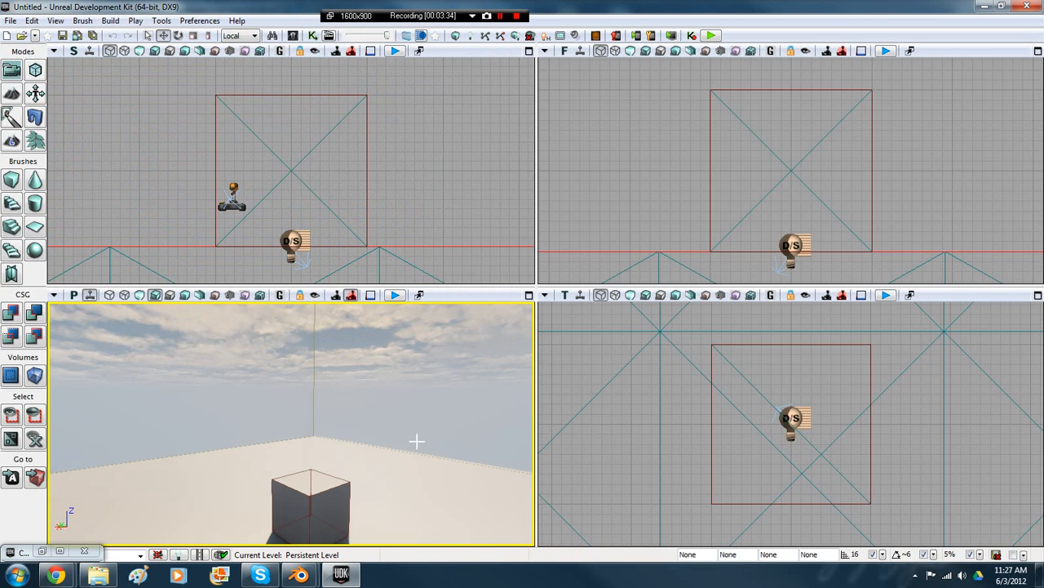
{"action": "left_click", "coordinate": [41, 551]}
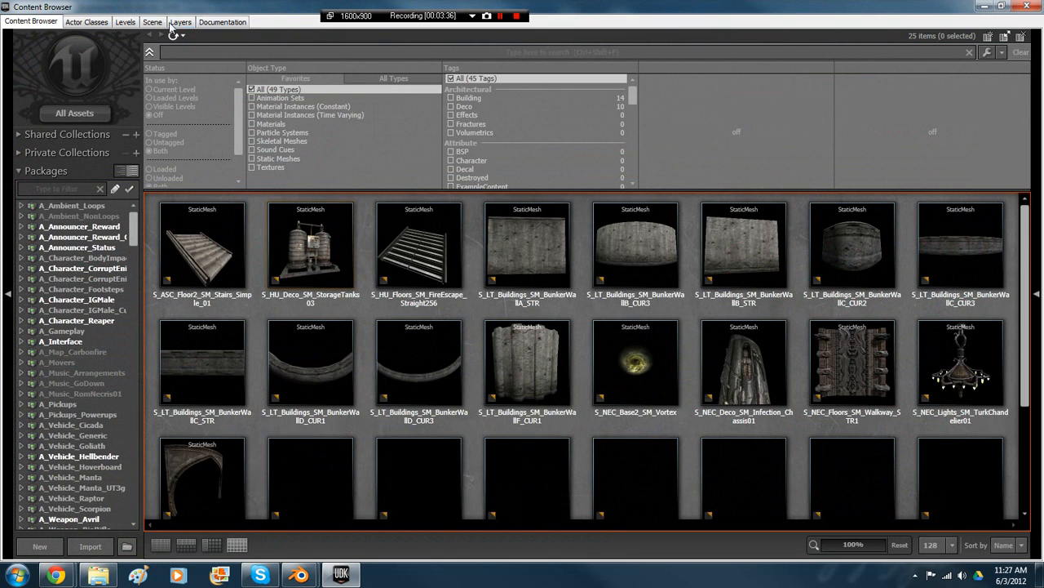
{"action": "left_click", "coordinate": [997, 7]}
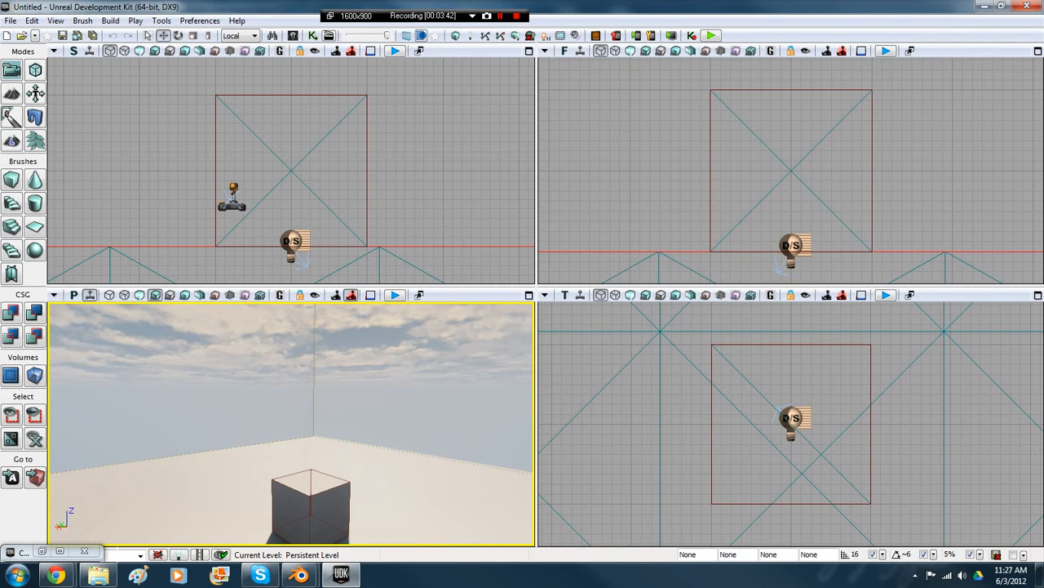
Step: Start an asset import in the Content Browser using chair tutorial.fbx from the Reference folder in Google Drive
{"action": "left_click", "coordinate": [57, 552]}
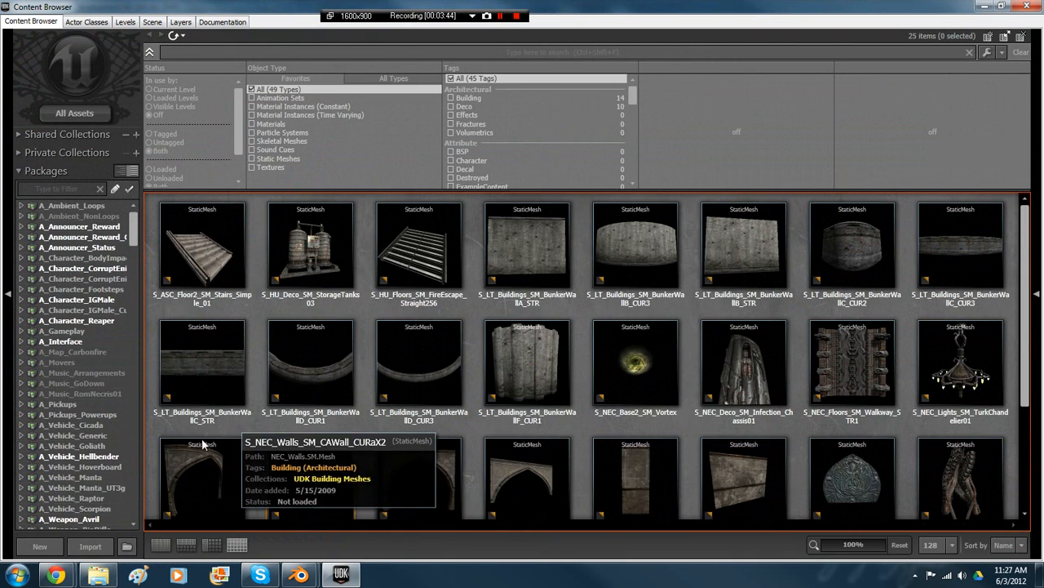
{"action": "left_click", "coordinate": [92, 549]}
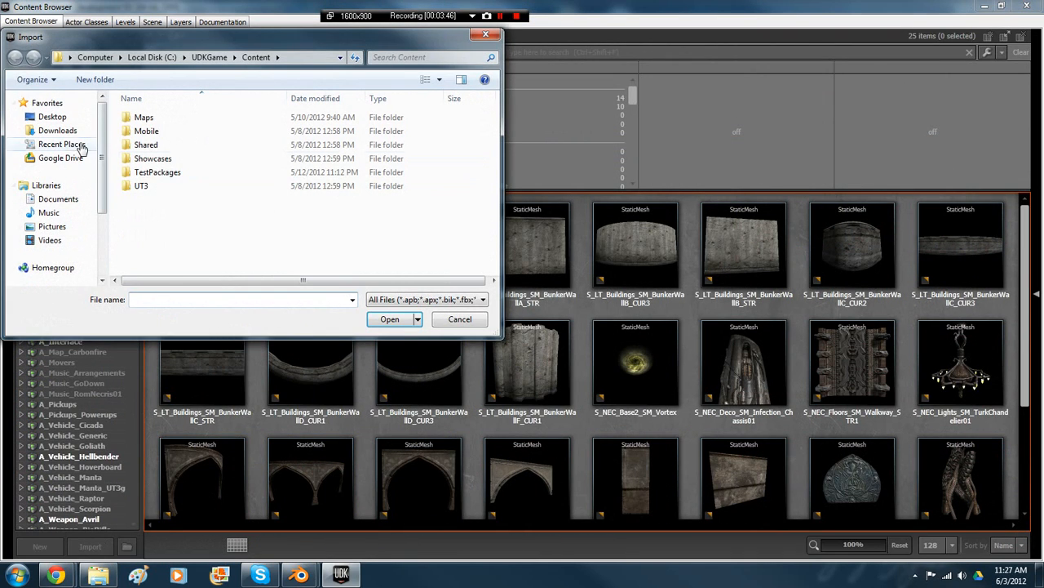
{"action": "left_click", "coordinate": [66, 158]}
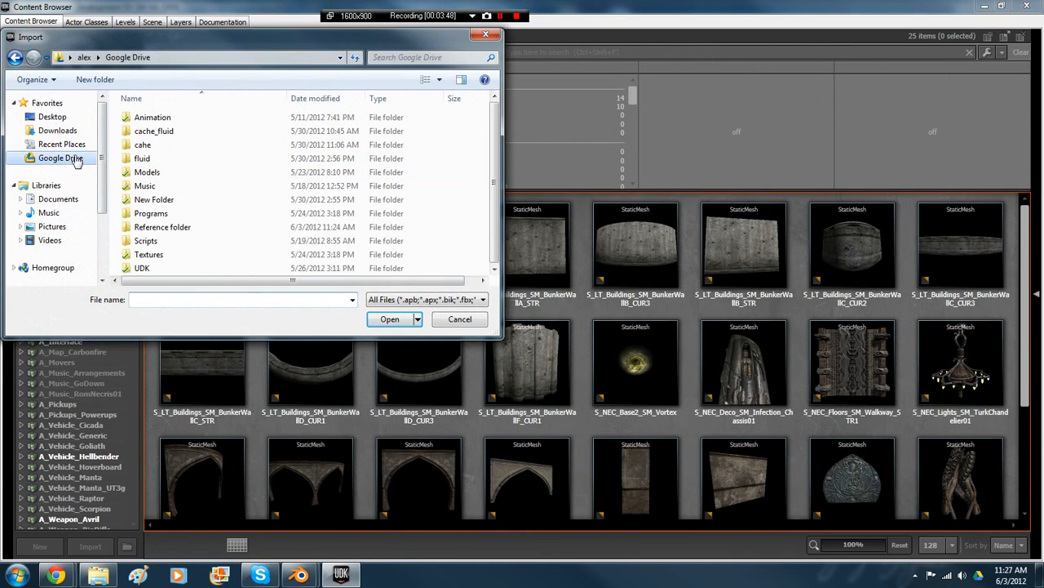
{"action": "double_click", "coordinate": [170, 227]}
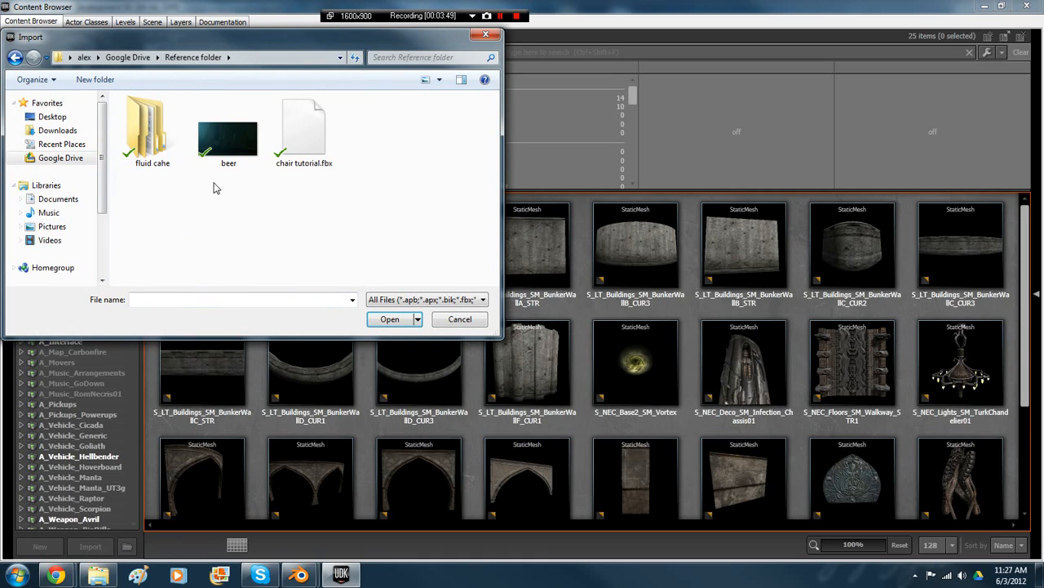
{"action": "double_click", "coordinate": [311, 126]}
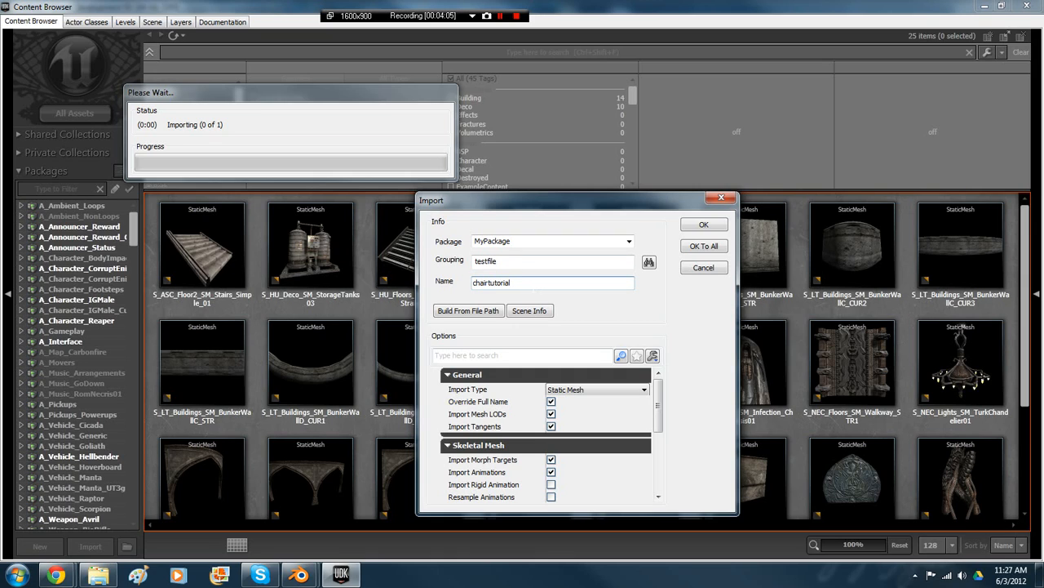
Step: Import the chair as static meshes into MyPackage with the grouping testfile and the name chaitutorial
{"action": "left_click", "coordinate": [704, 247]}
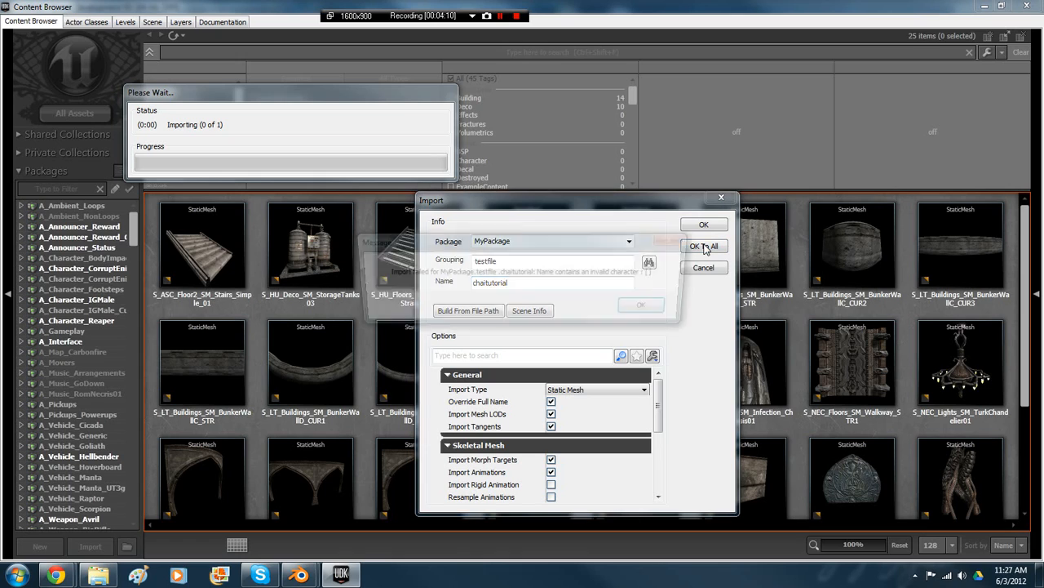
{"action": "left_click", "coordinate": [650, 309]}
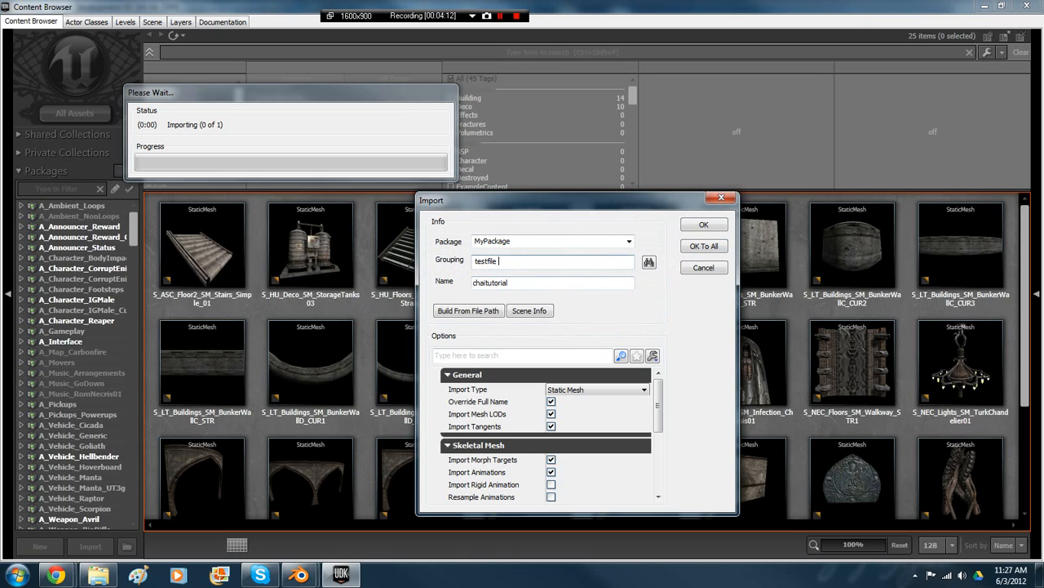
{"action": "left_click", "coordinate": [702, 247]}
{"action": "left_click", "coordinate": [569, 369]}
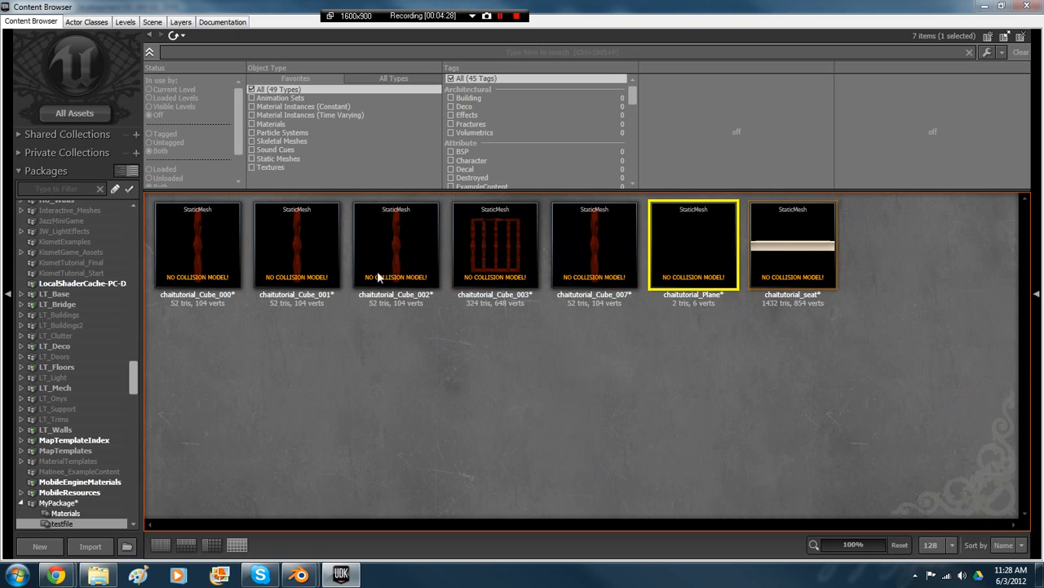
Step: Inspect the imported spindle mesh chaitutorial_Cube_000 in the Static Mesh Editor
{"action": "double_click", "coordinate": [199, 241]}
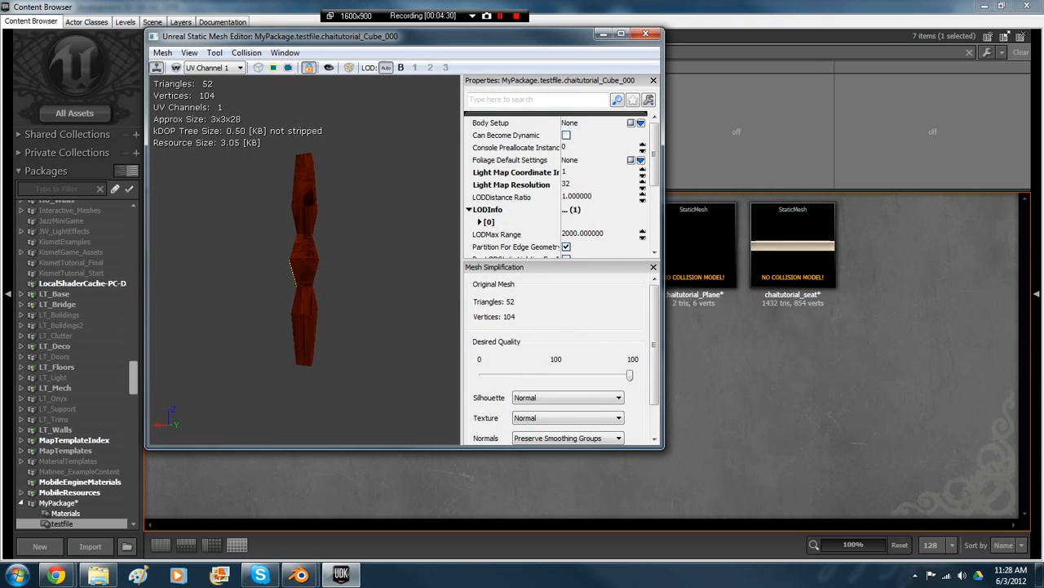
{"action": "left_click_drag", "start_coordinate": [304, 261], "coordinate": [284, 268]}
{"action": "left_click", "coordinate": [600, 34]}
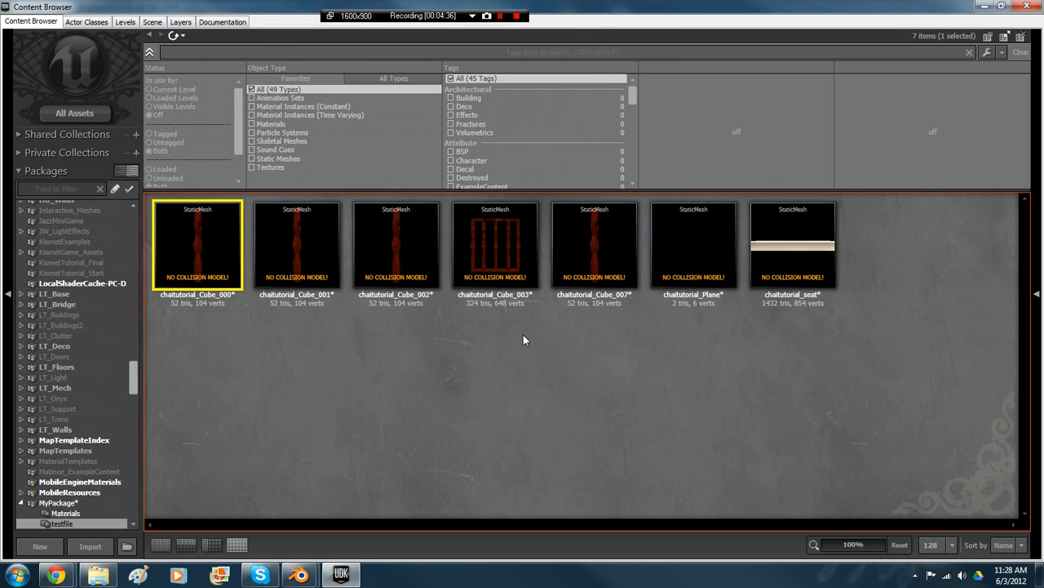
Step: Inspect the chair back frame mesh chaitutorial_Cube_003 from several angles in the Static Mesh Editor
{"action": "double_click", "coordinate": [474, 271]}
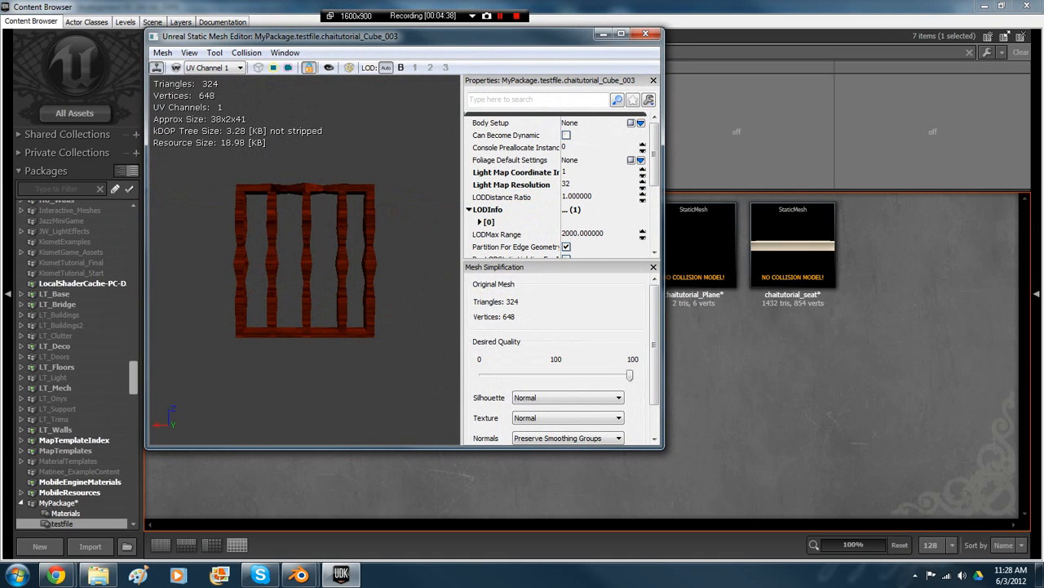
{"action": "left_click_drag", "start_coordinate": [310, 261], "coordinate": [462, 216]}
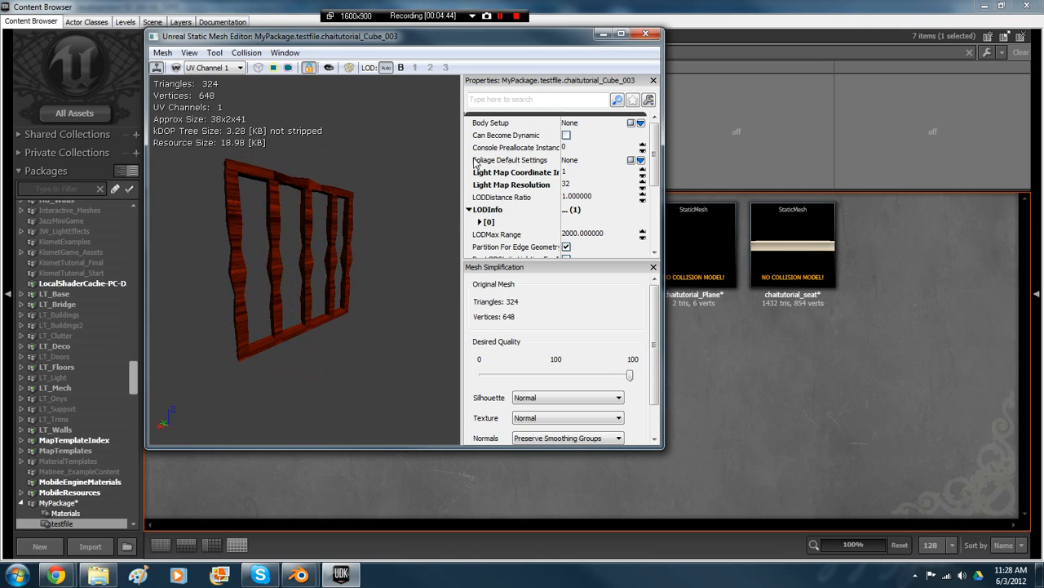
{"action": "left_click_drag", "start_coordinate": [436, 124], "coordinate": [442, 59]}
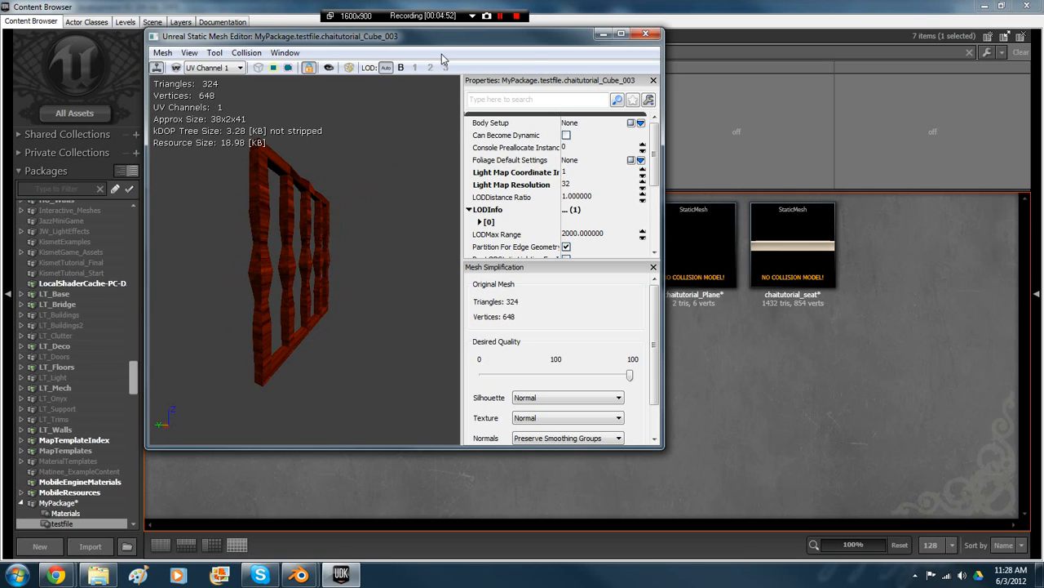
{"action": "left_click", "coordinate": [602, 34]}
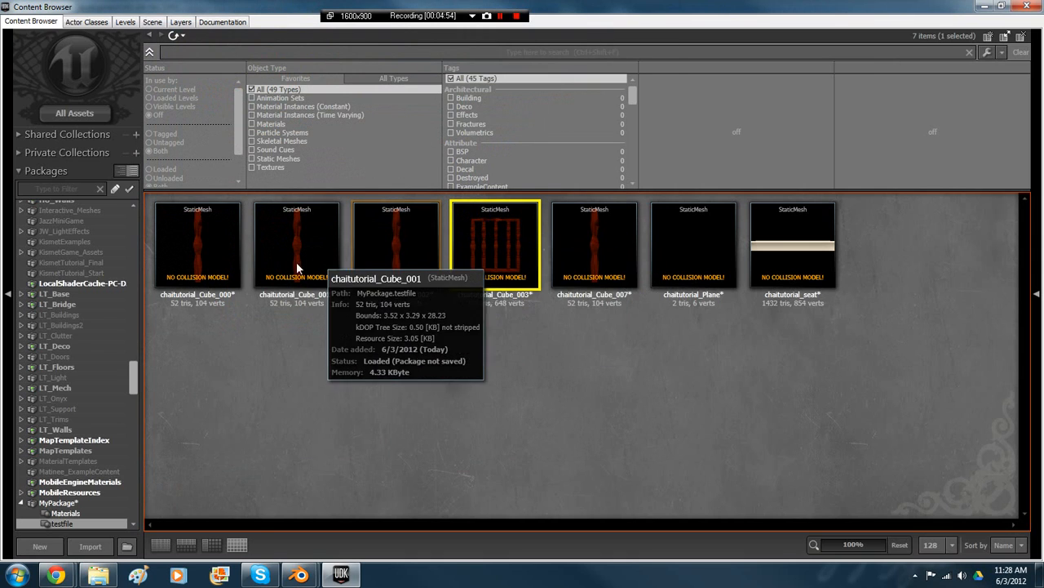
Step: Review the spindle mesh chaitutorial_Cube_000 again and briefly open the seat mesh chaitutorial_seat
{"action": "double_click", "coordinate": [214, 251]}
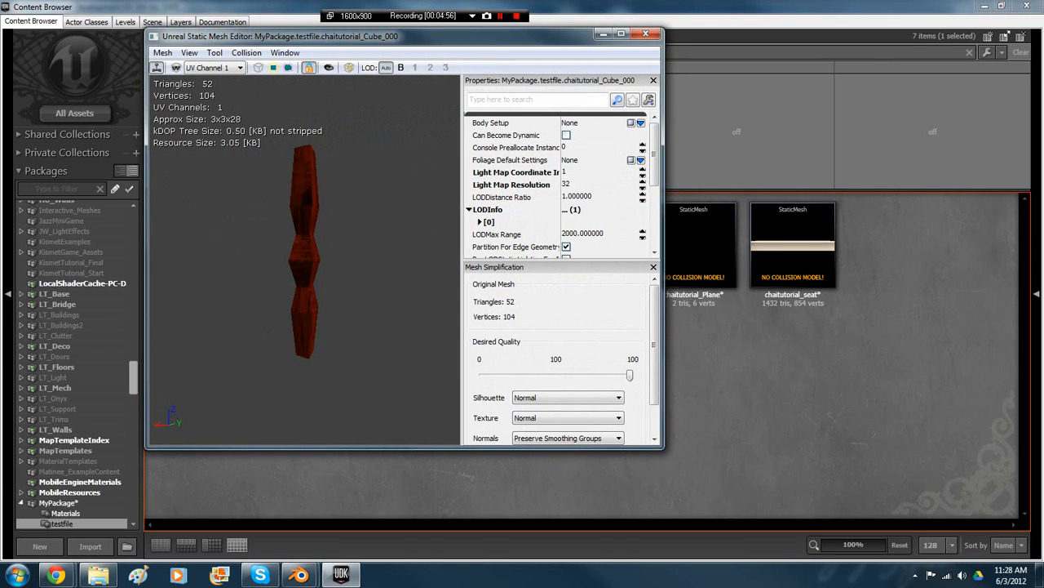
{"action": "left_click_drag", "start_coordinate": [367, 237], "coordinate": [712, 96]}
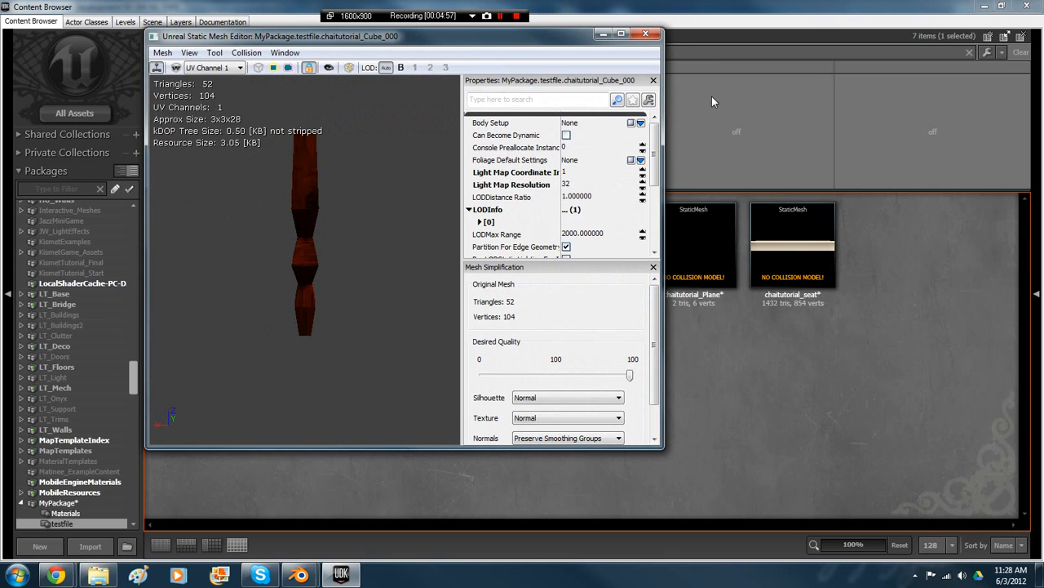
{"action": "left_click", "coordinate": [602, 35]}
{"action": "double_click", "coordinate": [823, 268]}
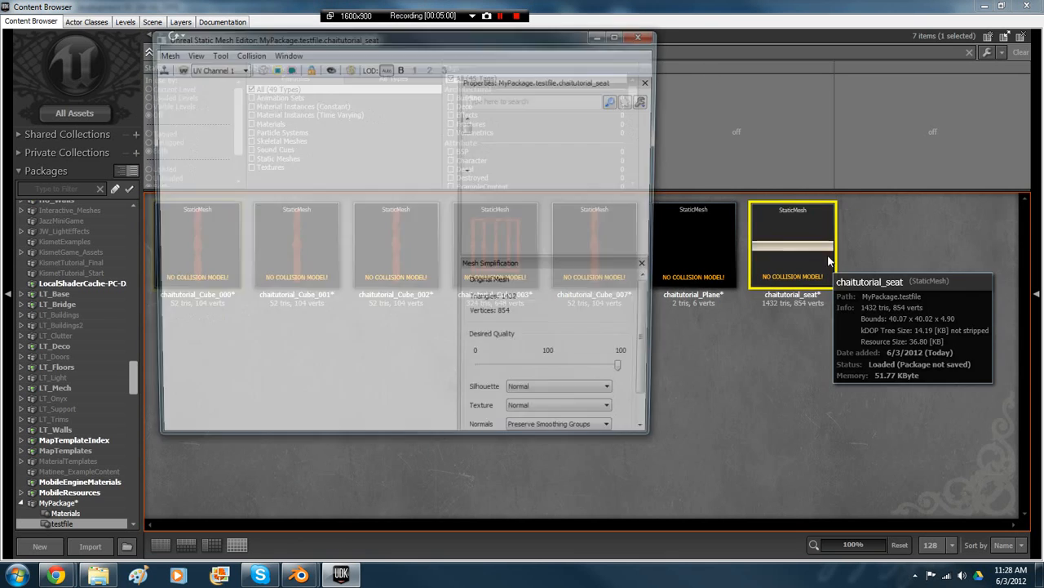
{"action": "left_click", "coordinate": [649, 35]}
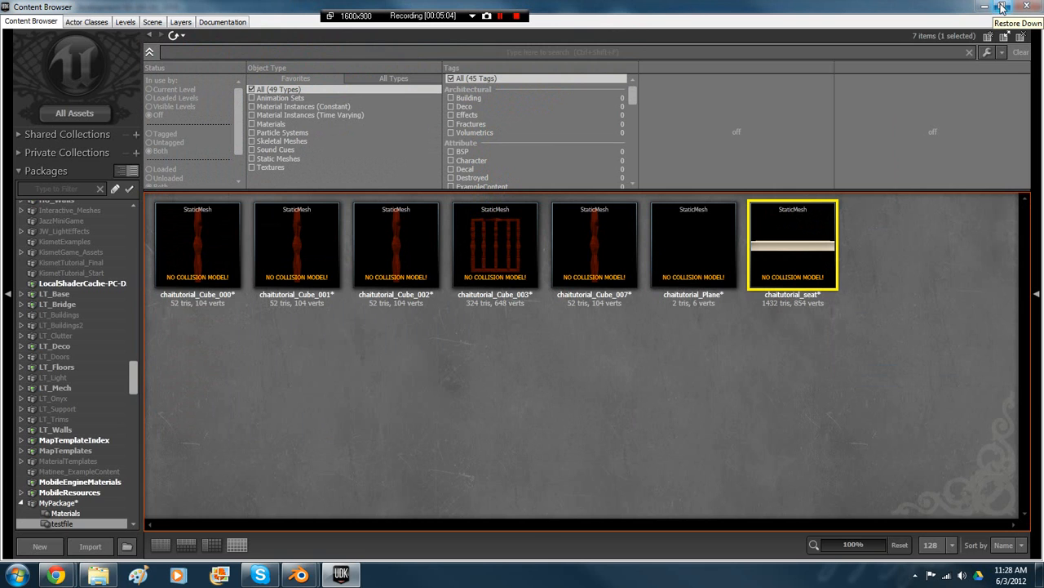
Step: Shrink the Content Browser to reveal the viewports and give the spindle mesh chaitutorial_Cube_000 a 26DOP simplified collision
{"action": "left_click", "coordinate": [1002, 6]}
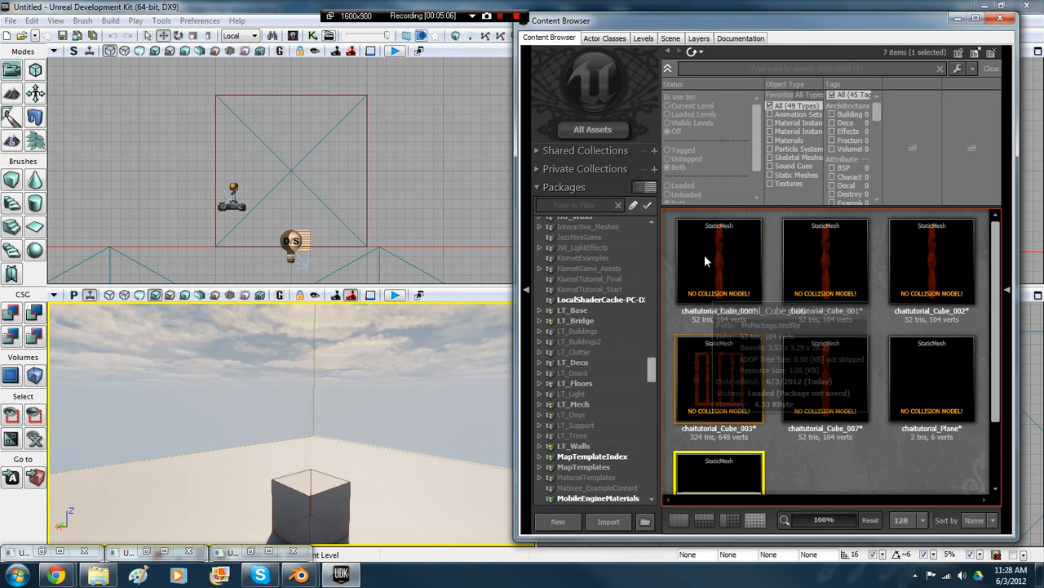
{"action": "right_click_drag", "start_coordinate": [408, 400], "coordinate": [600, 307]}
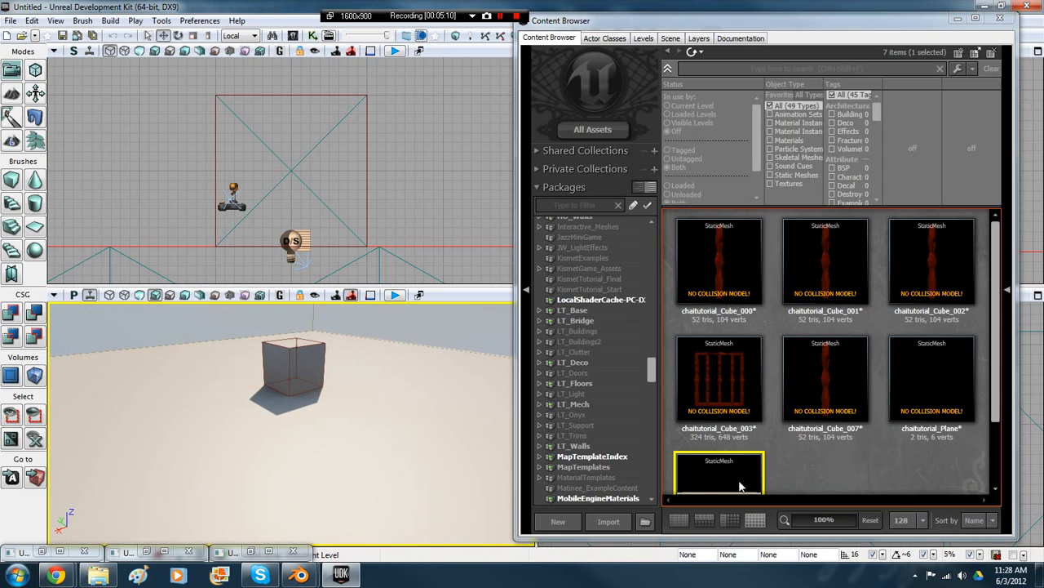
{"action": "left_click", "coordinate": [741, 260]}
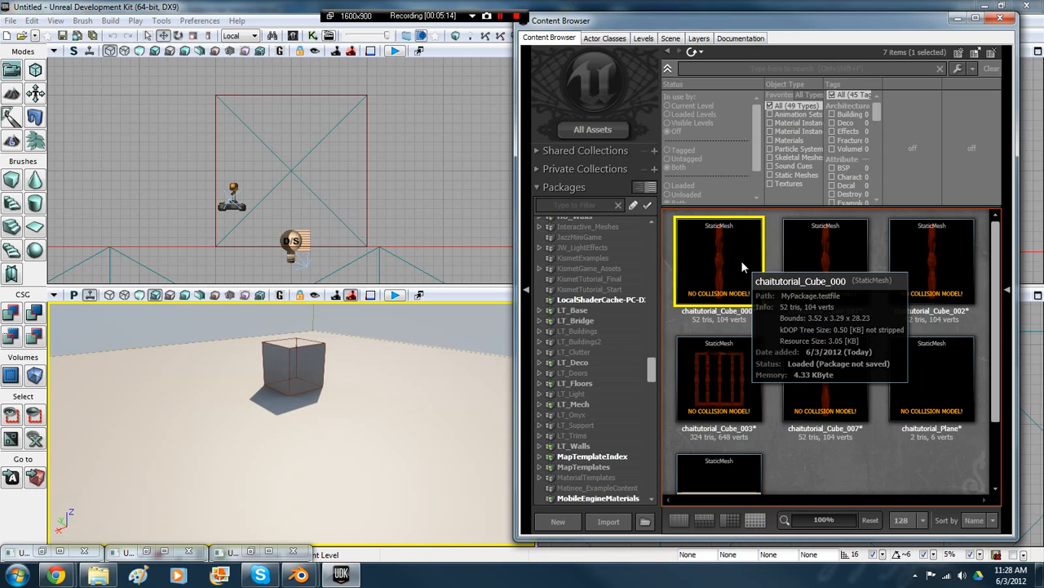
{"action": "double_click", "coordinate": [741, 260]}
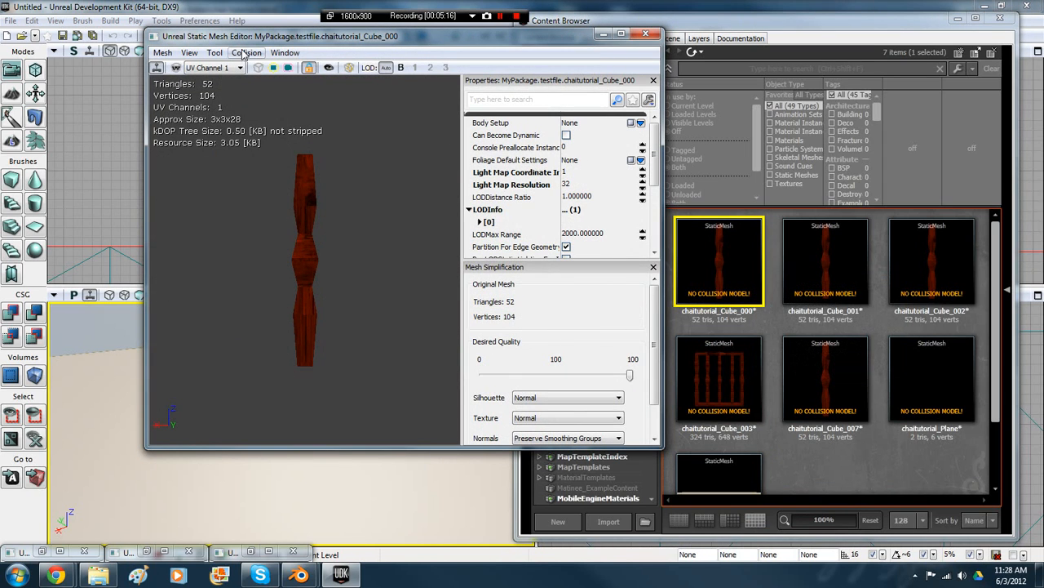
{"action": "left_click", "coordinate": [245, 53]}
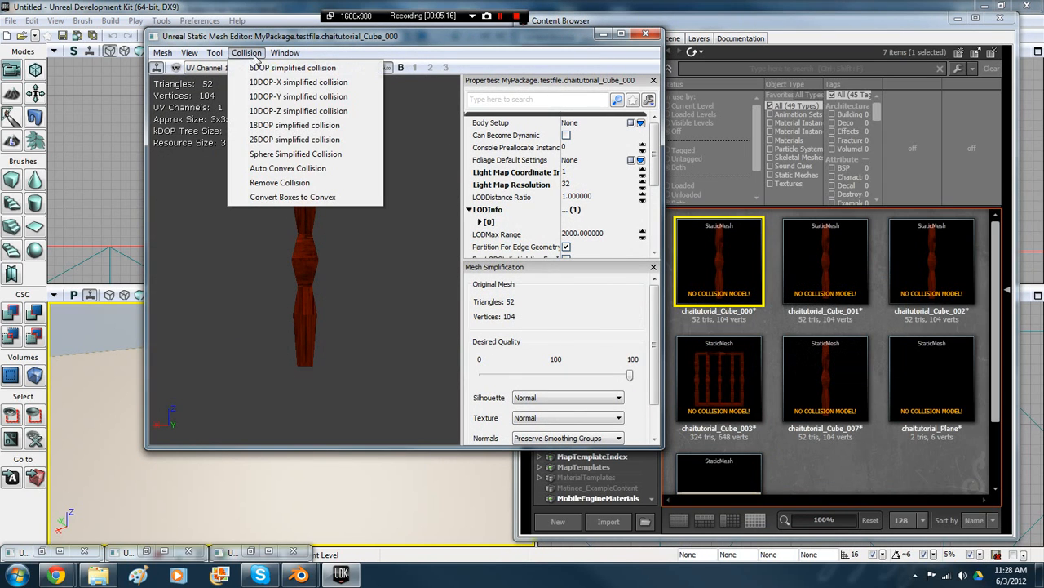
{"action": "left_click", "coordinate": [286, 139]}
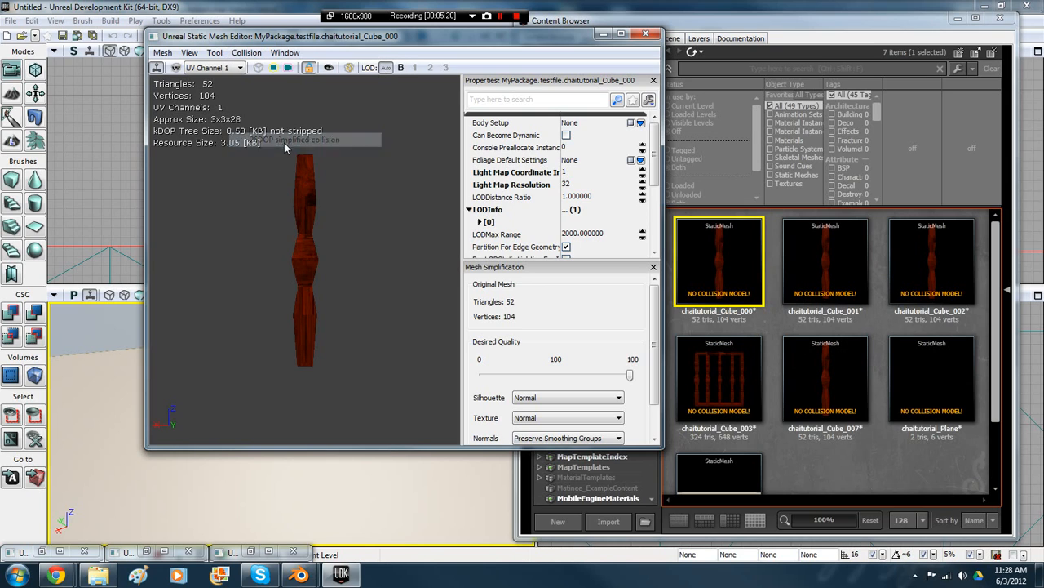
{"action": "left_click", "coordinate": [288, 68]}
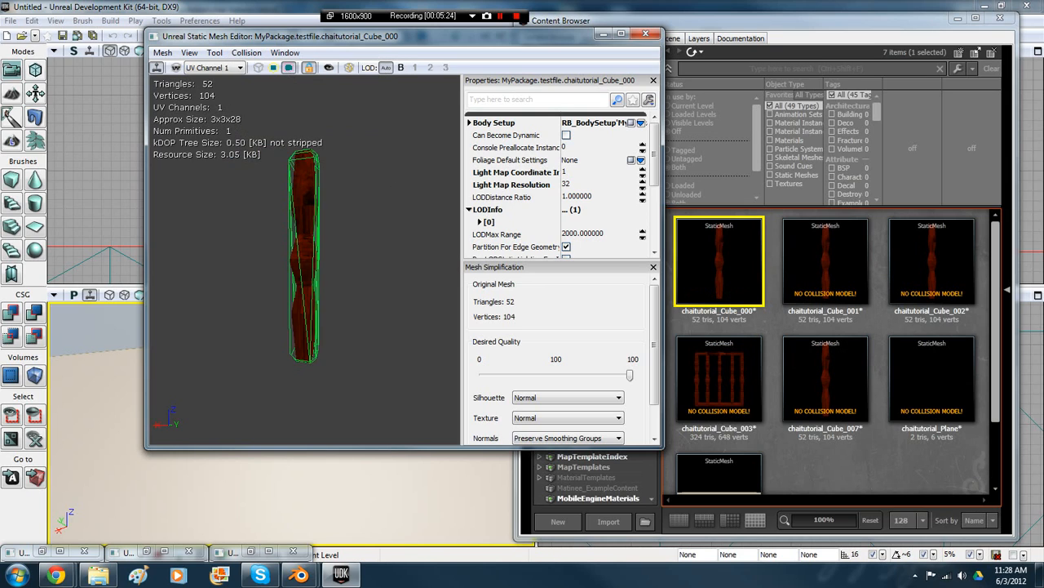
{"action": "left_click_drag", "start_coordinate": [375, 122], "coordinate": [453, 110]}
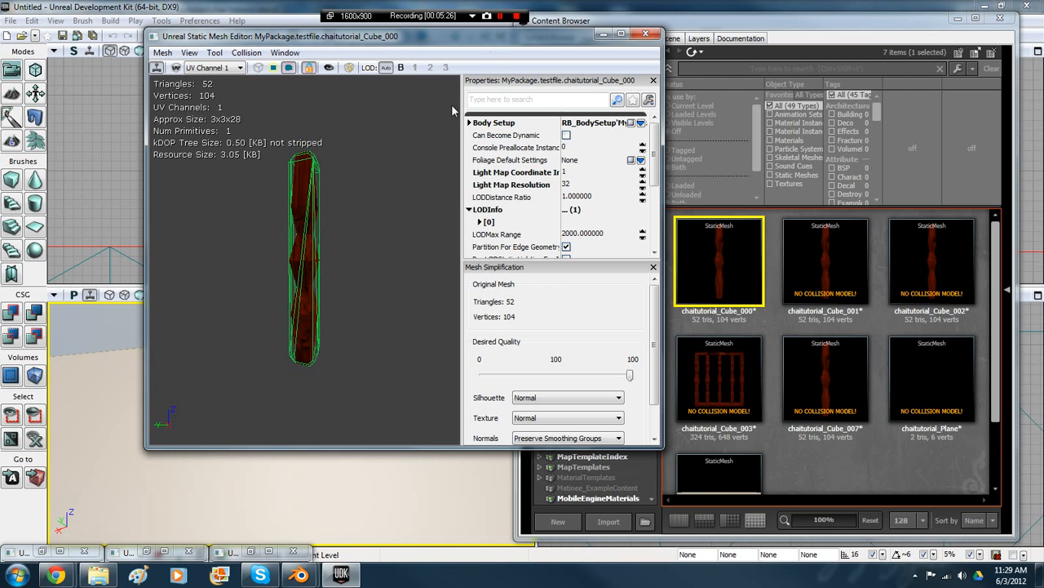
{"action": "left_click", "coordinate": [642, 36]}
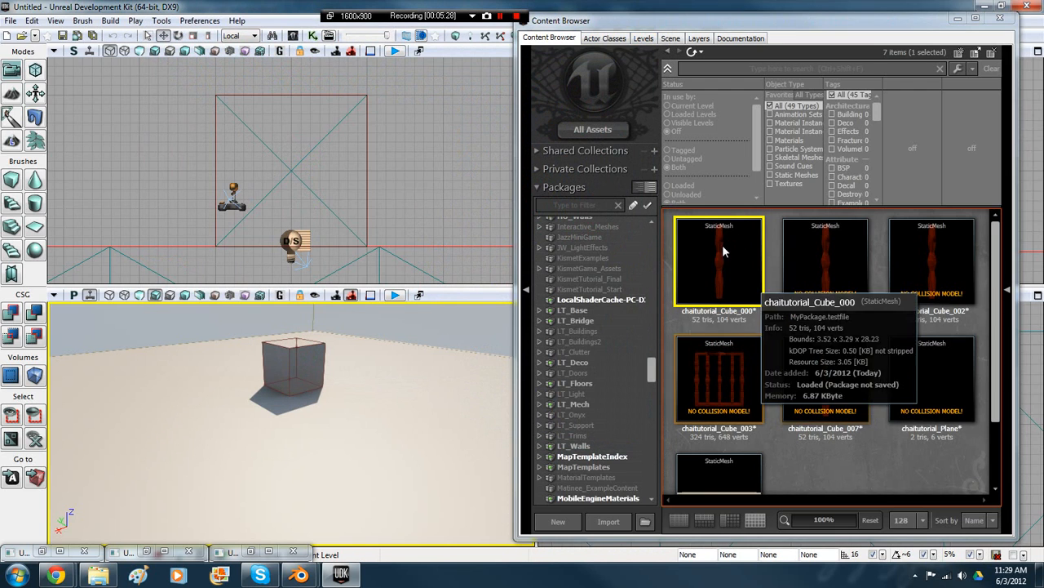
Step: Place the chaitutorial_Cube_000 spindle on the floor near the cube and scale it up uniformly to about 10
{"action": "left_click_drag", "start_coordinate": [286, 470], "coordinate": [287, 470]}
{"action": "right_click_drag", "start_coordinate": [318, 383], "coordinate": [297, 453]}
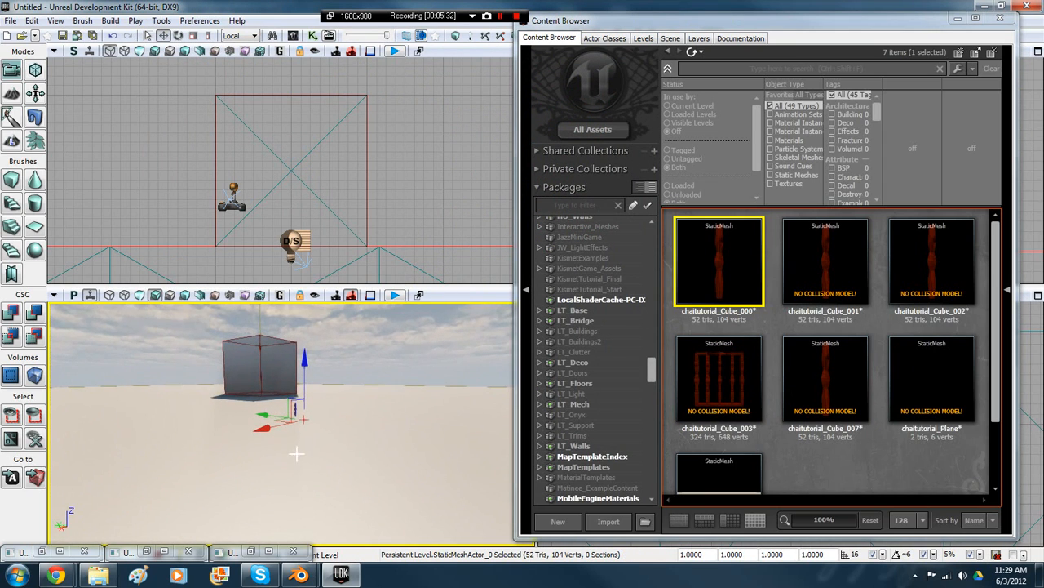
{"action": "left_click", "coordinate": [195, 36]}
{"action": "left_click_drag", "start_coordinate": [308, 351], "coordinate": [309, 278]}
{"action": "left_click_drag", "start_coordinate": [373, 501], "coordinate": [373, 433]}
{"action": "right_click_drag", "start_coordinate": [373, 501], "coordinate": [369, 457]}
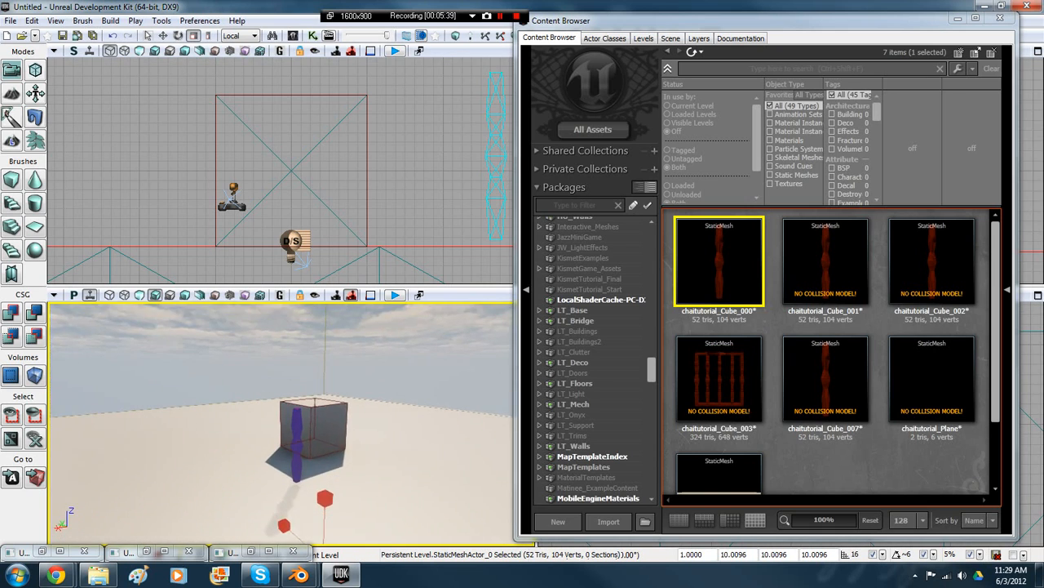
Step: Reduce the placed spindle's uniform scale to about 6.59 and check its size against the cube
{"action": "left_click_drag", "start_coordinate": [368, 457], "coordinate": [367, 483]}
{"action": "left_click_drag", "start_coordinate": [313, 449], "coordinate": [313, 470]}
{"action": "right_click_drag", "start_coordinate": [210, 405], "coordinate": [209, 432]}
{"action": "left_click_drag", "start_coordinate": [210, 432], "coordinate": [210, 391]}
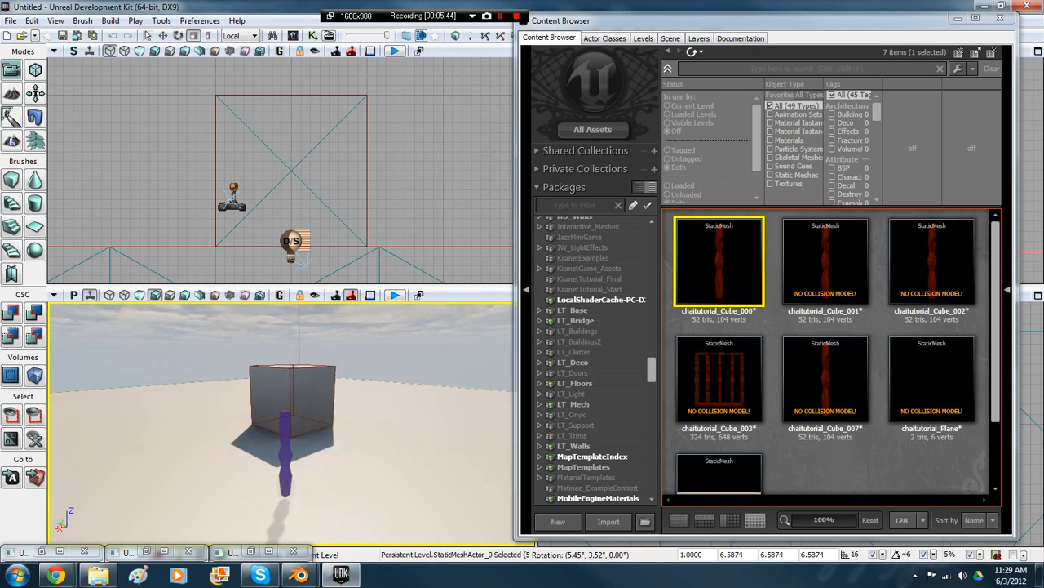
{"action": "right_click_drag", "start_coordinate": [210, 392], "coordinate": [210, 445]}
{"action": "left_click", "coordinate": [210, 404]}
{"action": "left_click_drag", "start_coordinate": [240, 462], "coordinate": [240, 445]}
{"action": "left_click", "coordinate": [260, 445]}
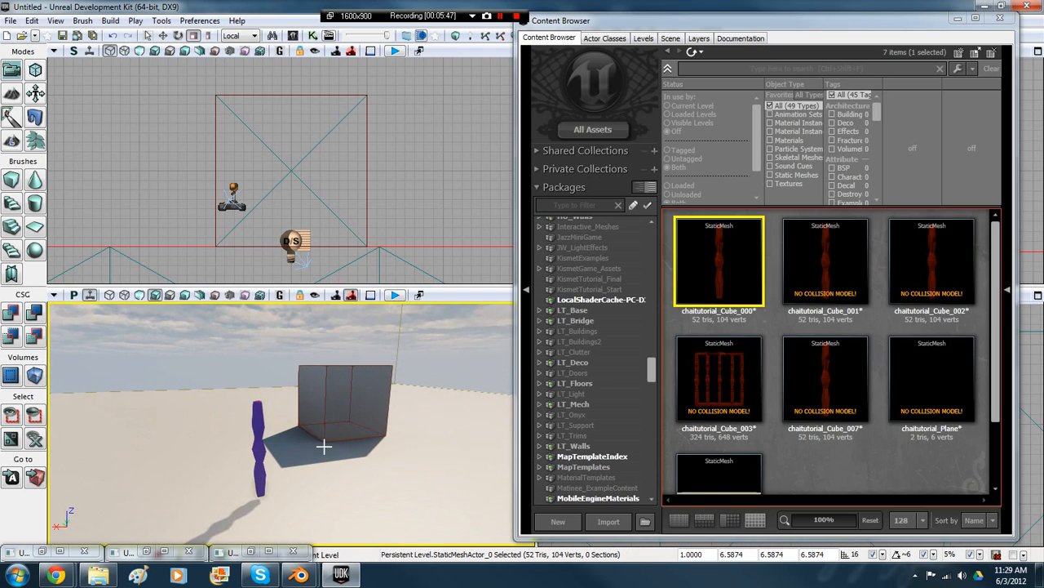
{"action": "left_click", "coordinate": [234, 348]}
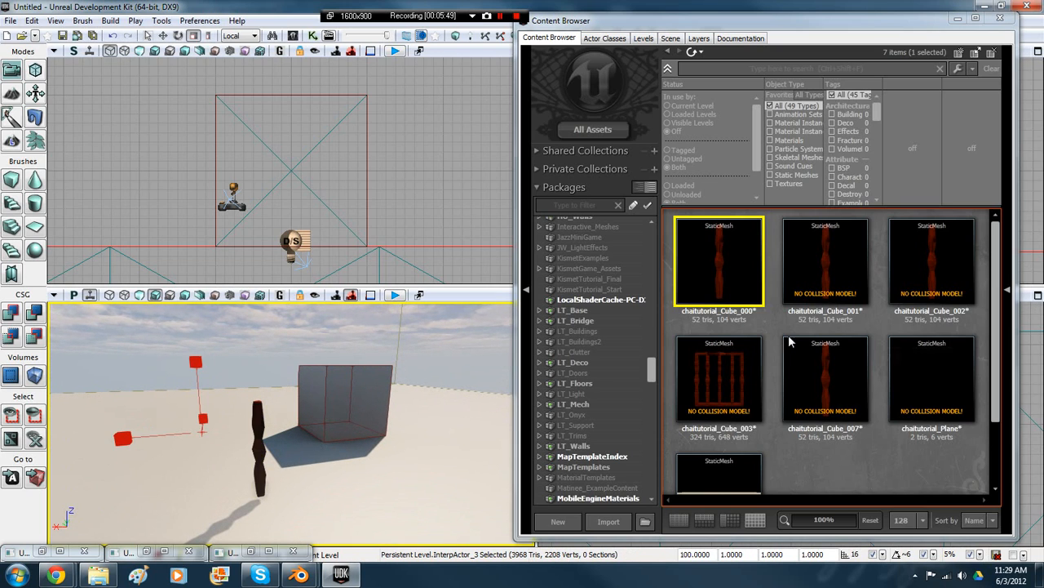
{"action": "left_click", "coordinate": [820, 255]}
{"action": "right_click", "coordinate": [257, 448]}
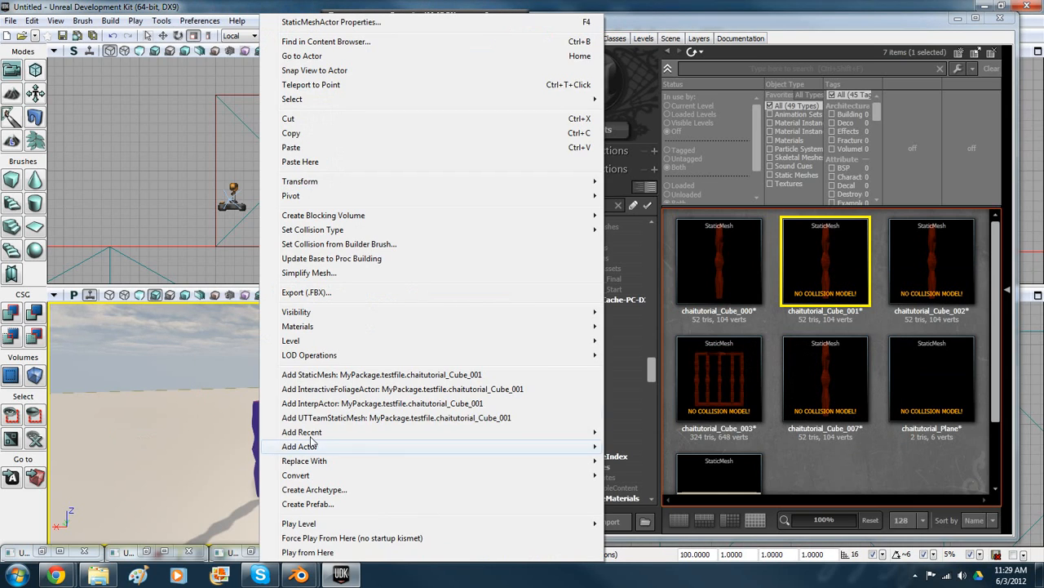
{"action": "left_click", "coordinate": [853, 279]}
{"action": "left_click", "coordinate": [727, 279]}
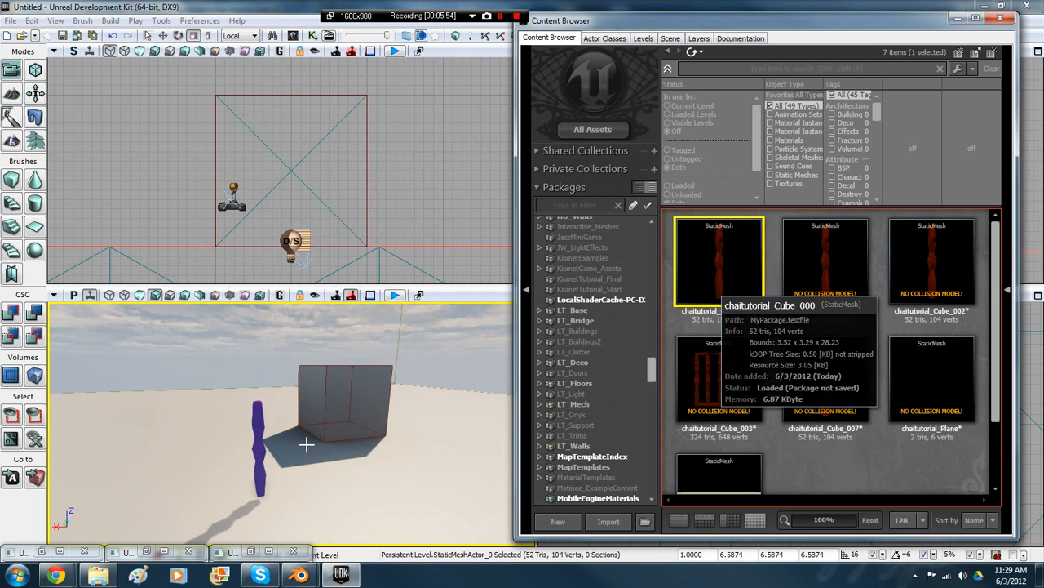
Step: Place the chaitutorial_Cube_001 spindle mesh on the floor beside the first spindle
{"action": "right_click_drag", "start_coordinate": [305, 443], "coordinate": [444, 453]}
{"action": "left_click_drag", "start_coordinate": [797, 255], "coordinate": [301, 457]}
{"action": "right_click_drag", "start_coordinate": [301, 457], "coordinate": [341, 454]}
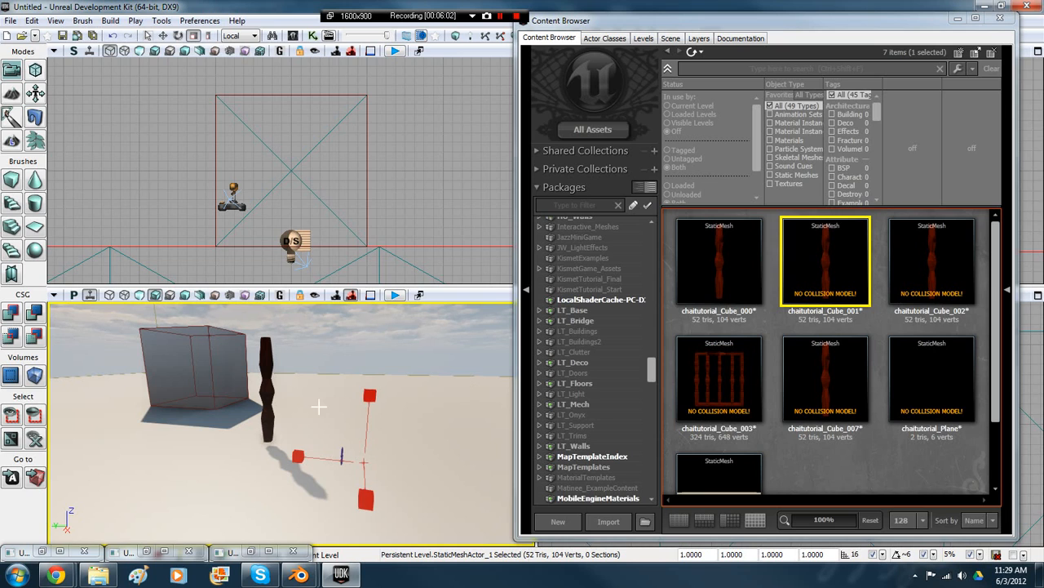
Step: Duplicate the large spindle beside the cube and move the copy across the floor so the two stand apart as chair legs
{"action": "right_click", "coordinate": [264, 383]}
{"action": "left_click", "coordinate": [242, 388]}
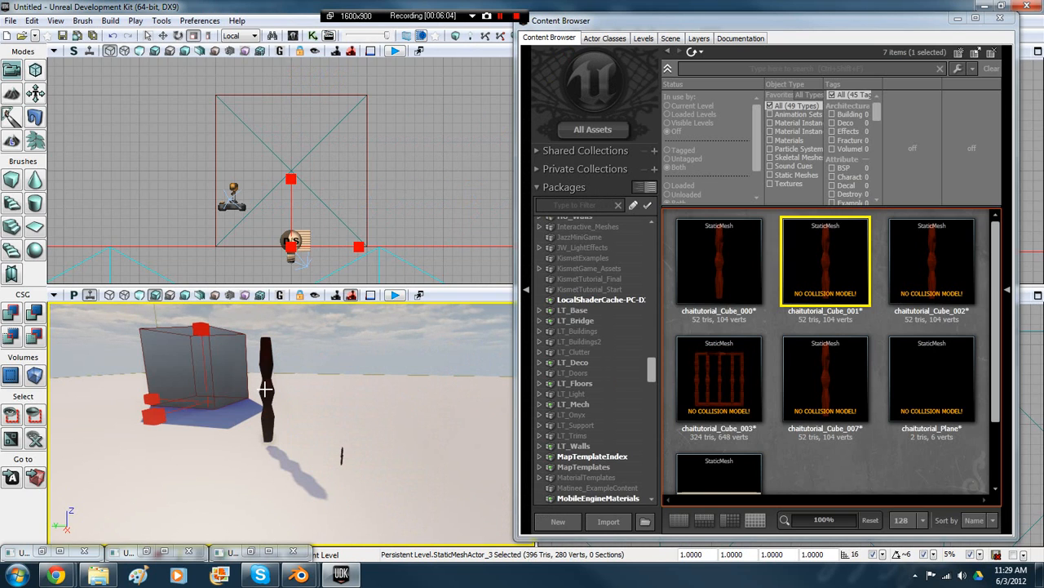
{"action": "left_click", "coordinate": [264, 389]}
{"action": "key", "text": "ctrl+w"}
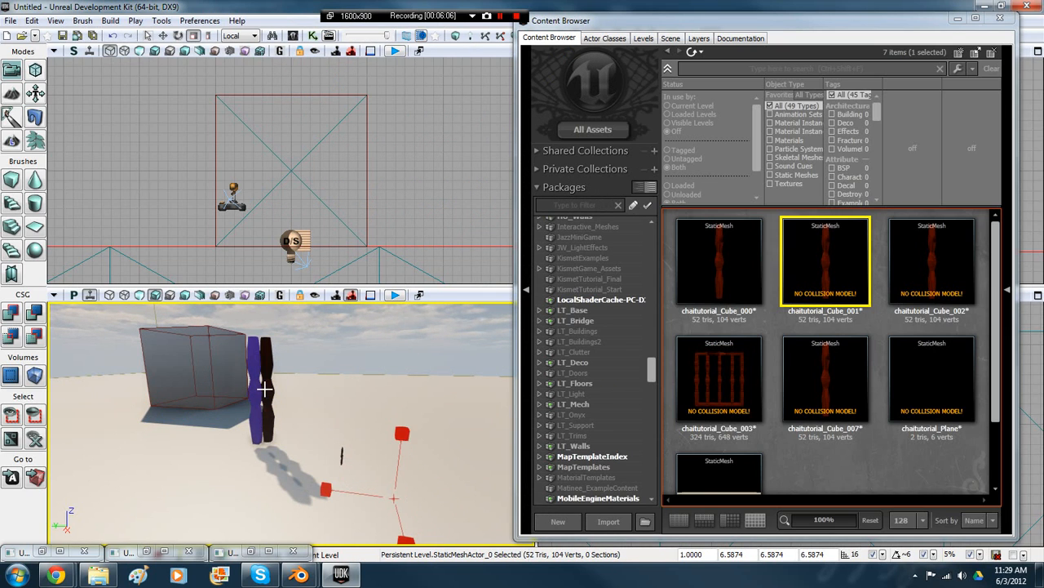
{"action": "left_click", "coordinate": [164, 37]}
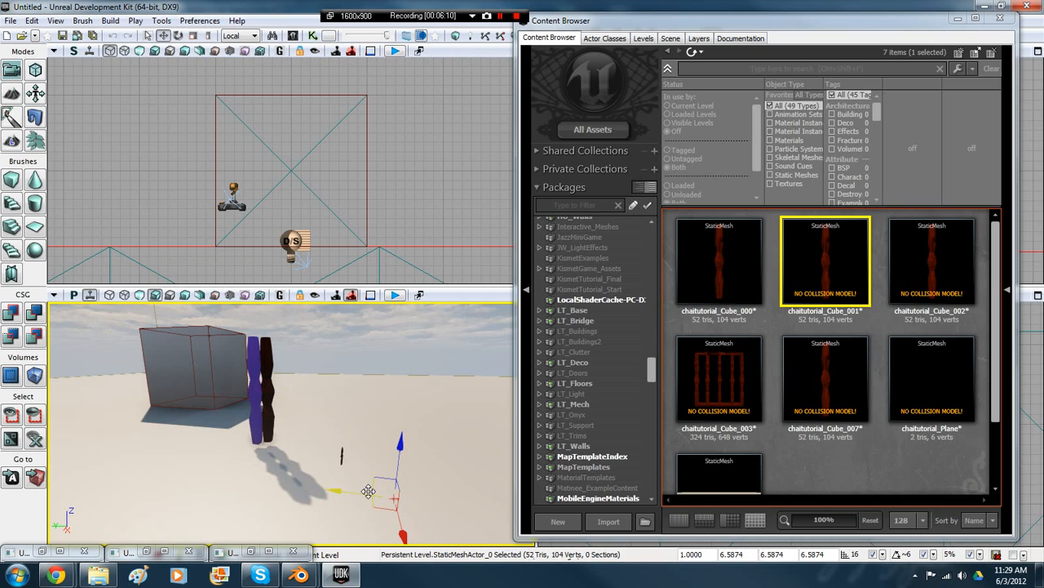
{"action": "left_click_drag", "start_coordinate": [368, 491], "coordinate": [546, 533]}
{"action": "right_click_drag", "start_coordinate": [406, 484], "coordinate": [445, 412]}
{"action": "left_click", "coordinate": [446, 414]}
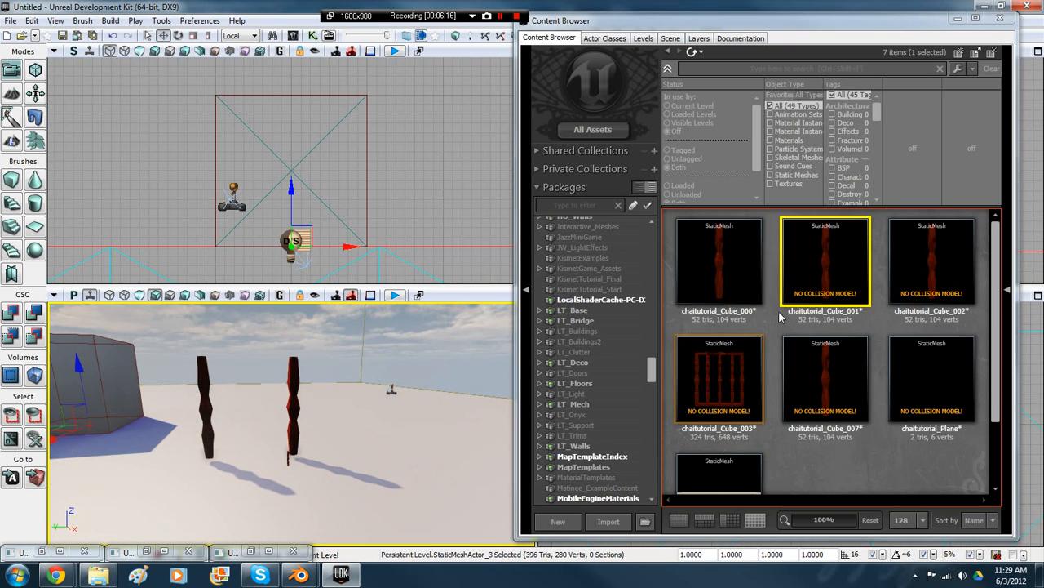
Step: Place the chaitutorial_seat mesh between the two spindle legs and scale it up uniformly to about 3.77
{"action": "left_click", "coordinate": [930, 378]}
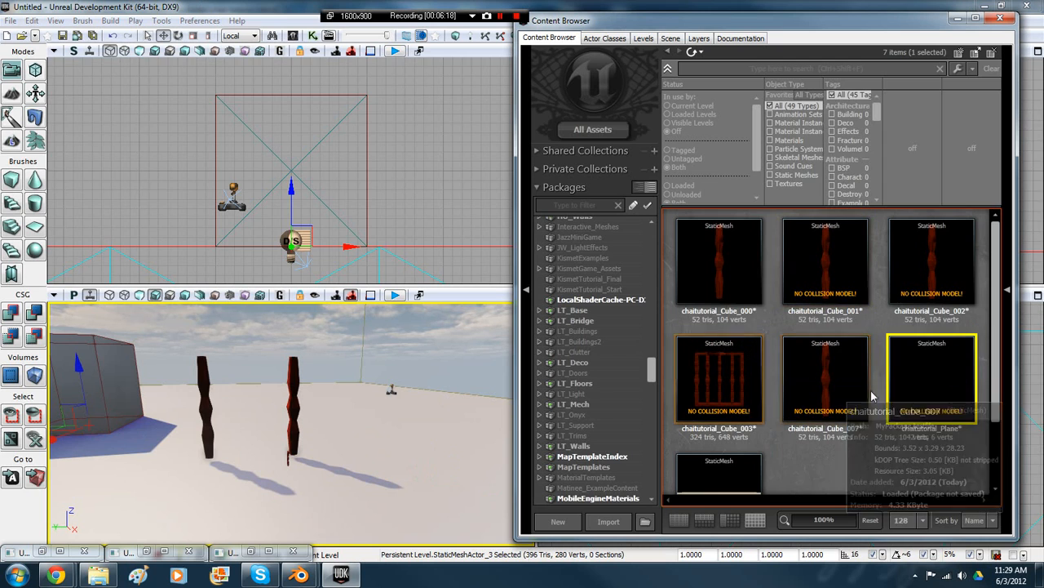
{"action": "scroll", "coordinate": [944, 318], "scroll_direction": "down", "scroll_amount": 2}
{"action": "left_click_drag", "start_coordinate": [718, 416], "coordinate": [241, 422]}
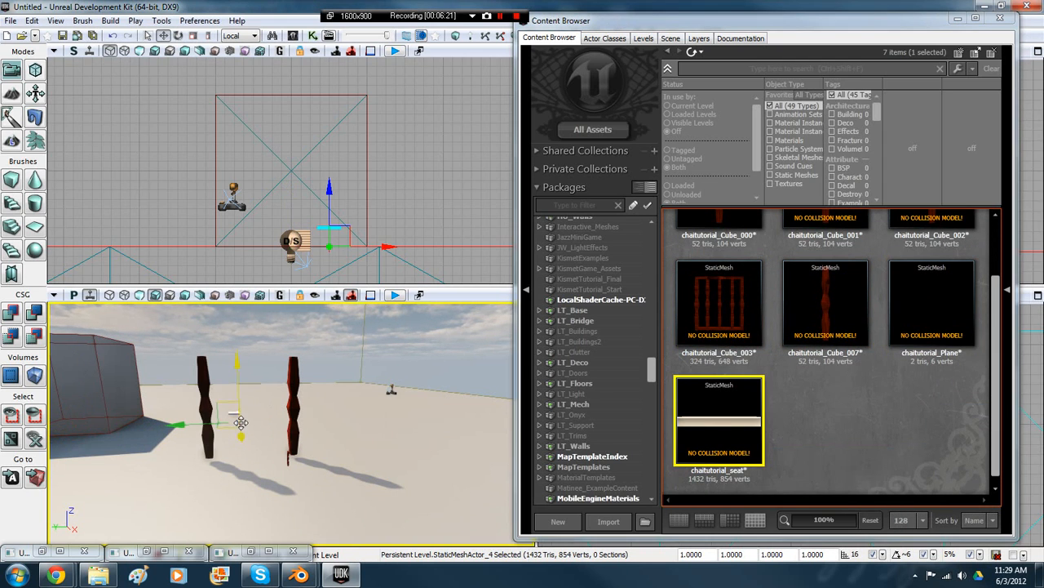
{"action": "left_click", "coordinate": [193, 36]}
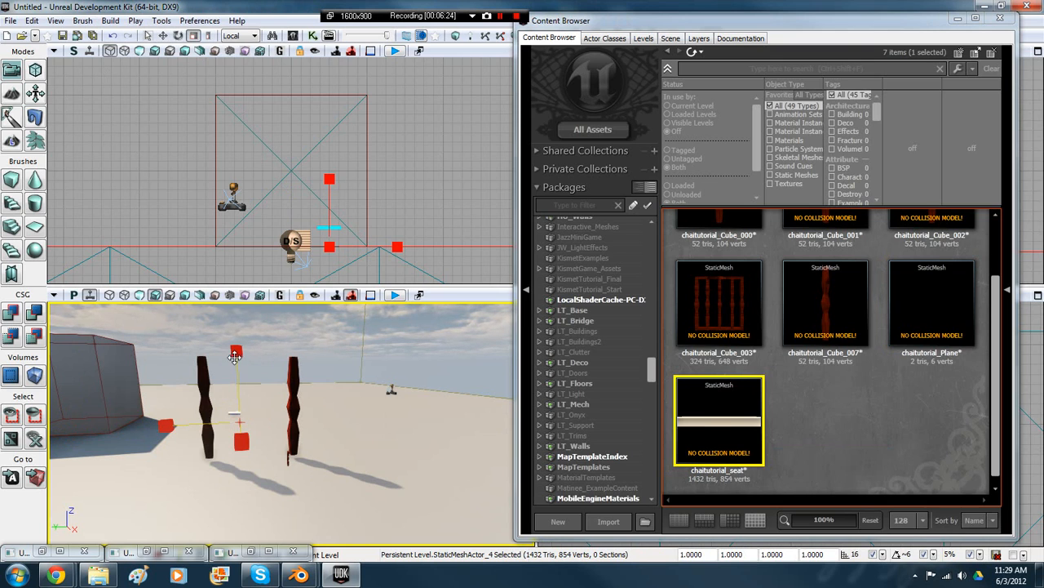
{"action": "left_click_drag", "start_coordinate": [234, 357], "coordinate": [273, 356]}
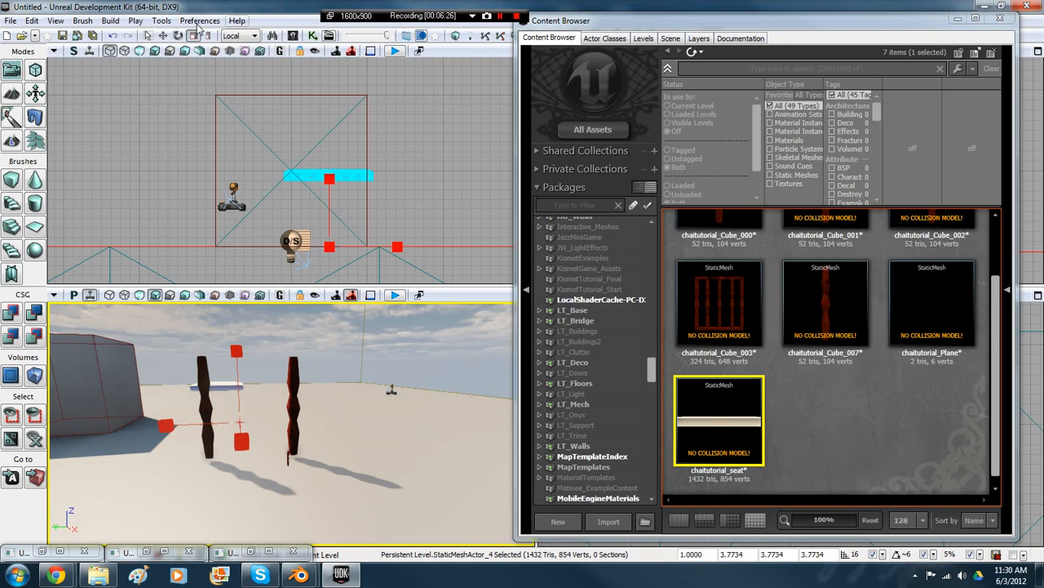
Step: Move the seat over the two spindle legs and adjust its height, undoing the misplaced moves along the way
{"action": "left_click", "coordinate": [163, 36]}
{"action": "right_click_drag", "start_coordinate": [254, 320], "coordinate": [279, 477]}
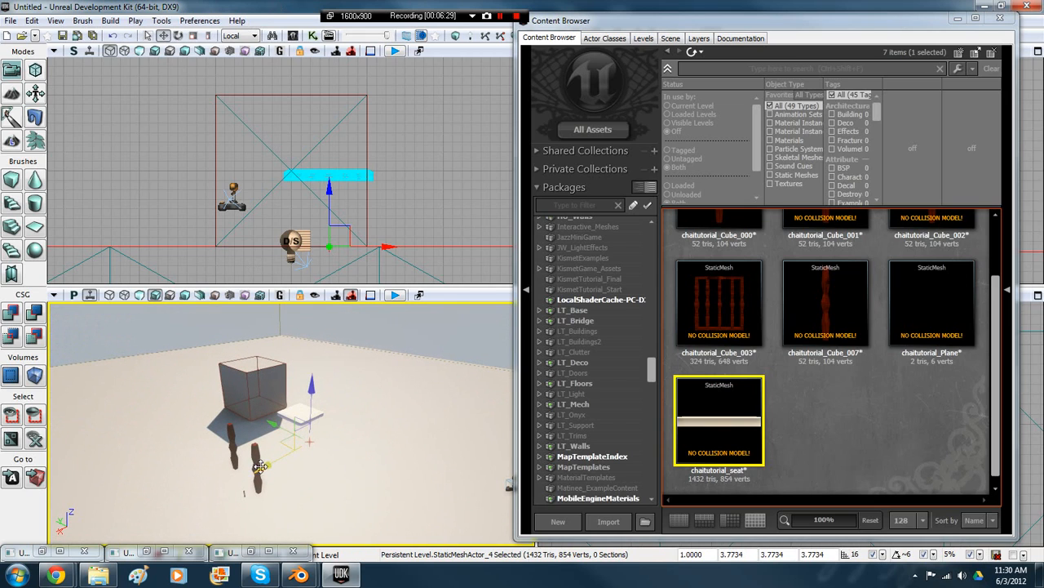
{"action": "left_click_drag", "start_coordinate": [260, 466], "coordinate": [159, 529]}
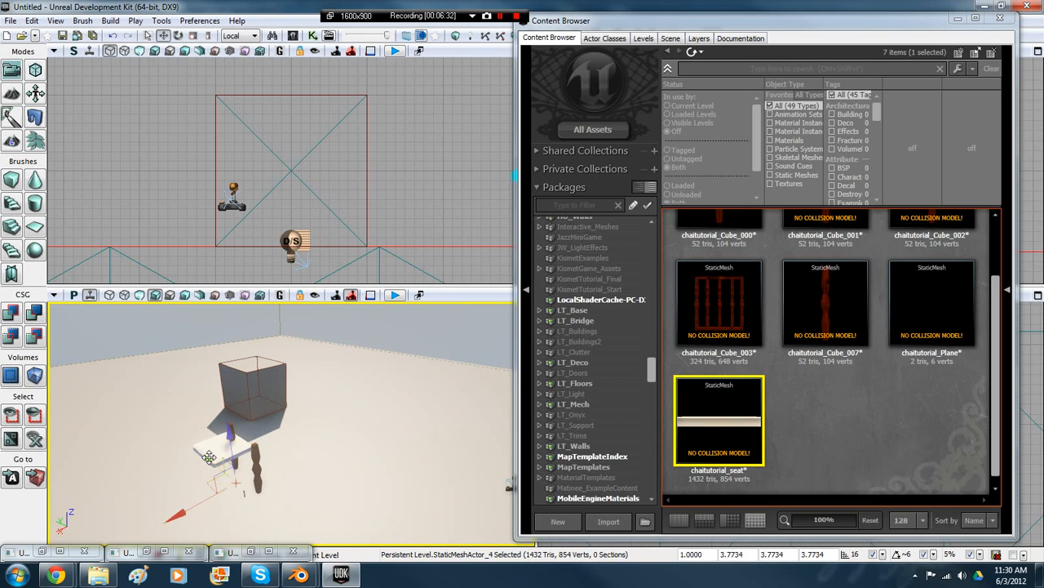
{"action": "left_click_drag", "start_coordinate": [231, 440], "coordinate": [221, 467]}
{"action": "key", "text": "ctrl+z"}
{"action": "key", "text": "ctrl+z"}
{"action": "right_click_drag", "start_coordinate": [221, 469], "coordinate": [265, 516]}
{"action": "left_click_drag", "start_coordinate": [265, 517], "coordinate": [278, 515]}
{"action": "left_click_drag", "start_coordinate": [322, 417], "coordinate": [318, 390]}
{"action": "right_click_drag", "start_coordinate": [313, 335], "coordinate": [313, 314]}
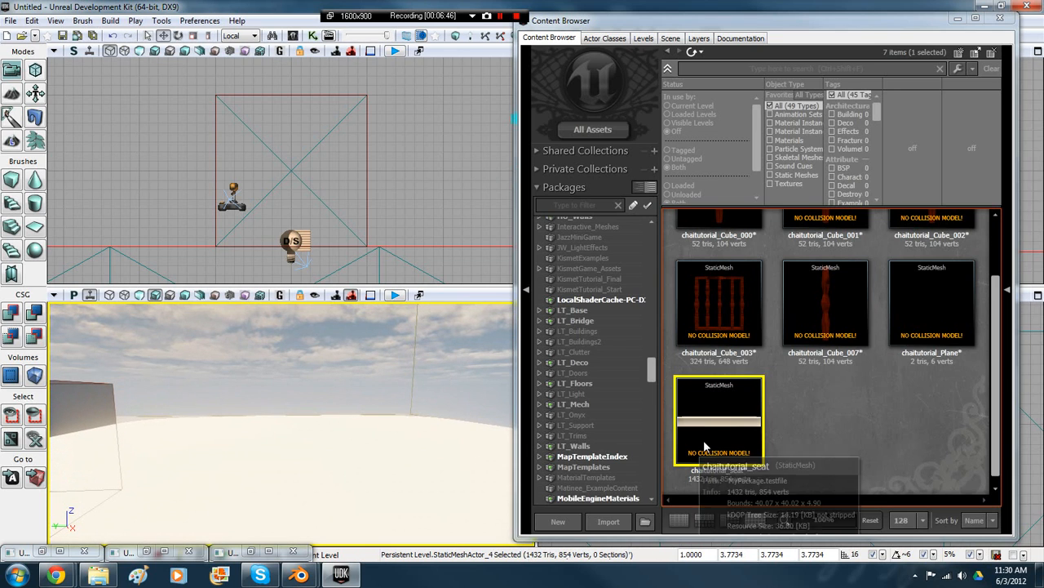
Step: Examine the chaitutorial_seat and chaitutorial_Plane meshes in the Static Mesh Editor
{"action": "double_click", "coordinate": [703, 440]}
{"action": "left_click_drag", "start_coordinate": [351, 191], "coordinate": [391, 179]}
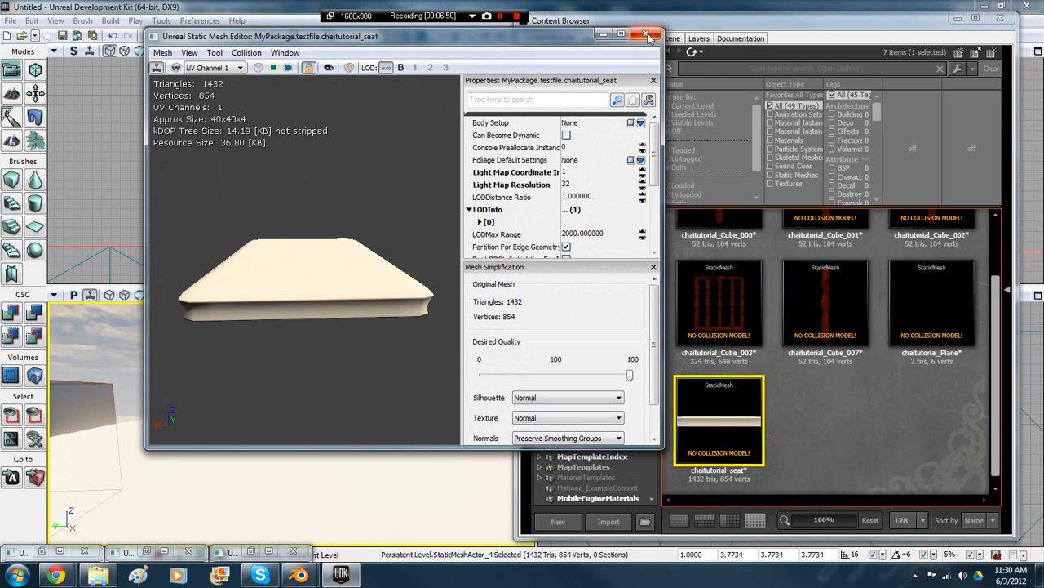
{"action": "left_click", "coordinate": [646, 34]}
{"action": "left_click_drag", "start_coordinate": [256, 392], "coordinate": [250, 481]}
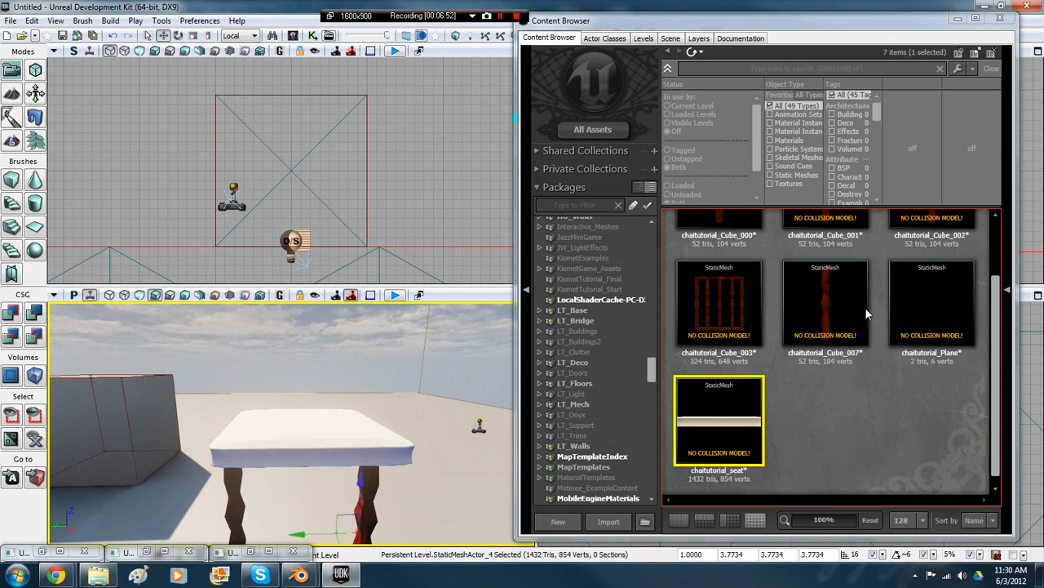
{"action": "left_click", "coordinate": [945, 292]}
{"action": "double_click", "coordinate": [943, 287]}
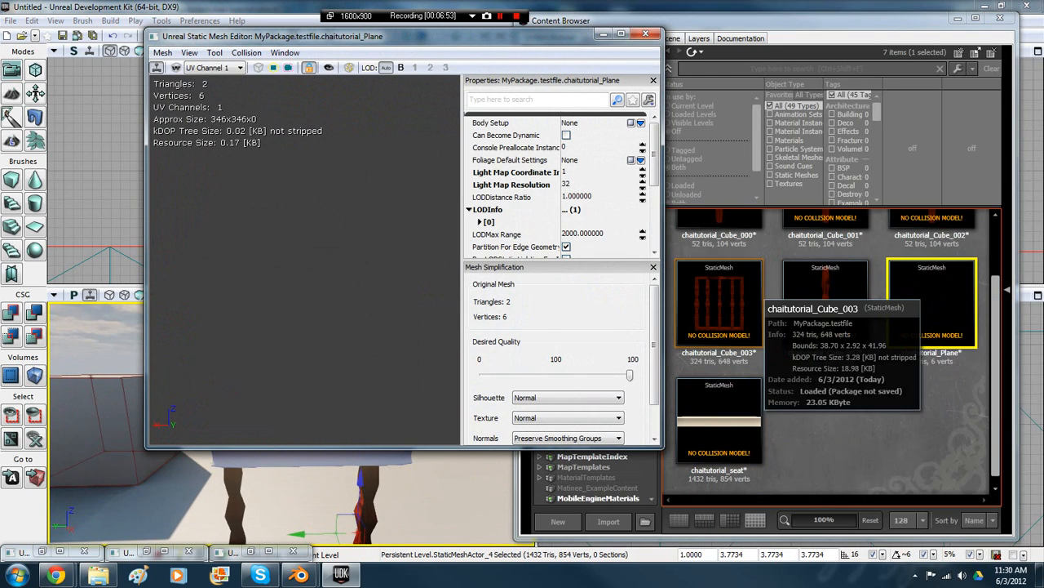
{"action": "left_click", "coordinate": [646, 33]}
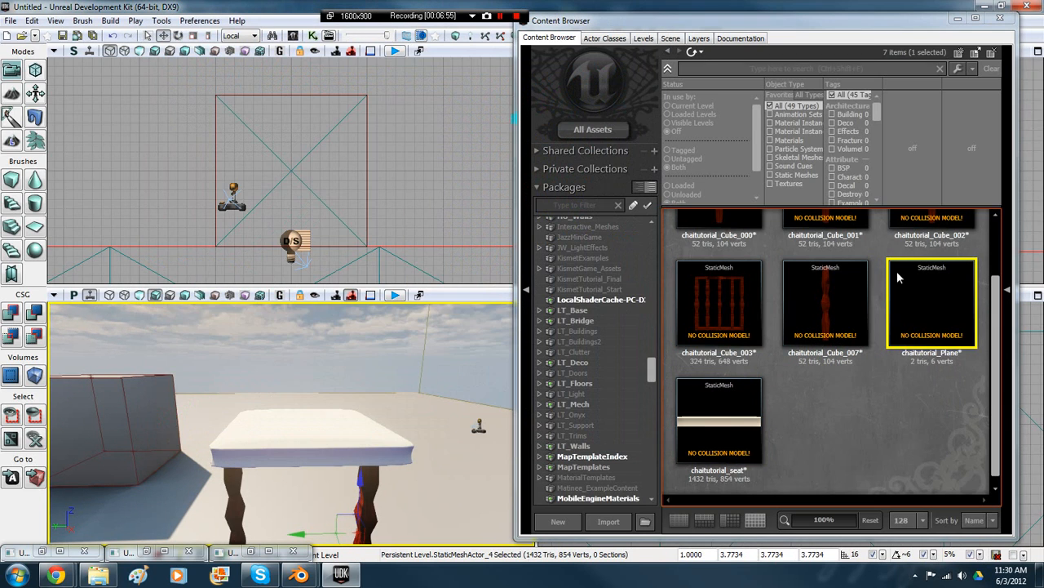
{"action": "mouse_move", "coordinate": [997, 376]}
{"action": "left_mouse_down"}
{"action": "mouse_move", "coordinate": [1006, 323]}
{"action": "mouse_move", "coordinate": [987, 391]}
{"action": "left_mouse_up"}
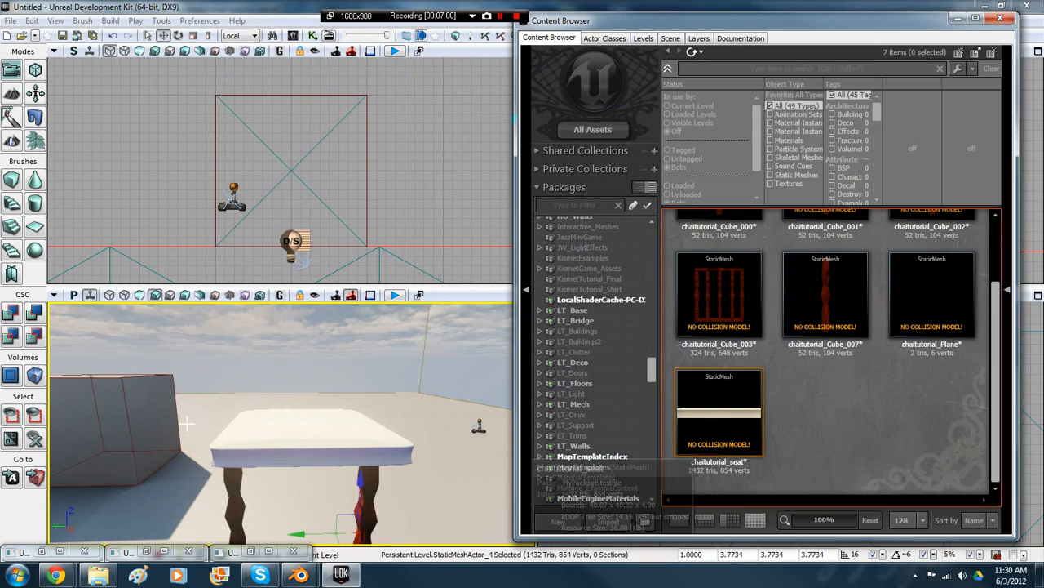
Step: Lower the seat onto the two spindle legs and shift it horizontally to line up with them
{"action": "right_click", "coordinate": [236, 445]}
{"action": "left_click", "coordinate": [228, 430]}
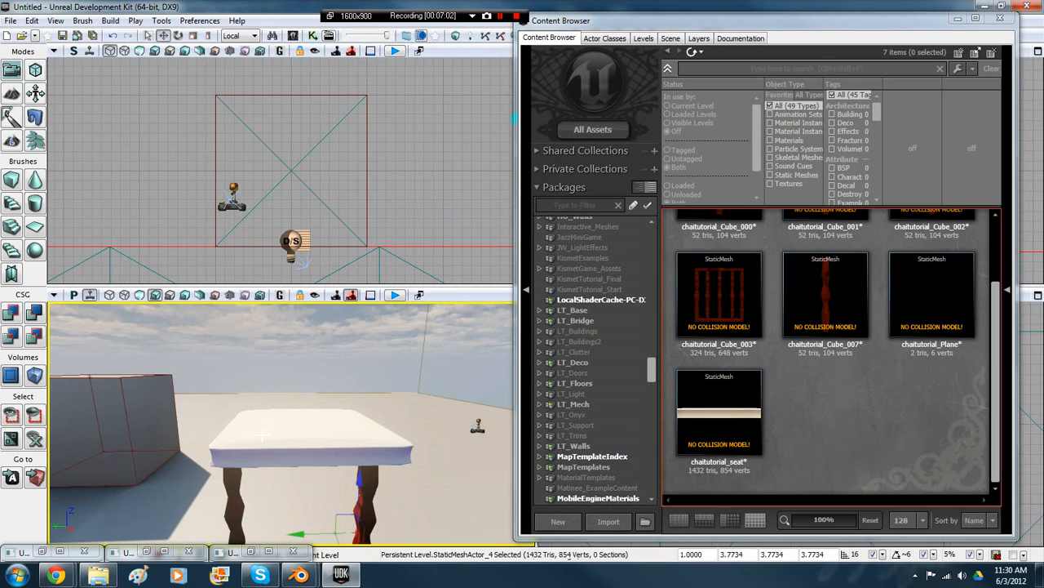
{"action": "right_click_drag", "start_coordinate": [248, 434], "coordinate": [328, 387]}
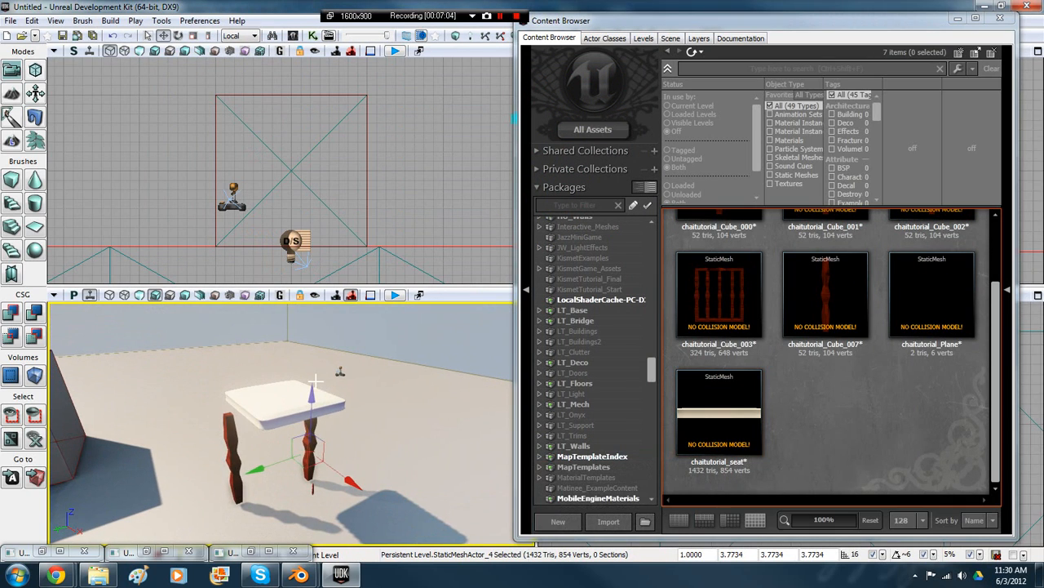
{"action": "left_click_drag", "start_coordinate": [313, 390], "coordinate": [328, 403]}
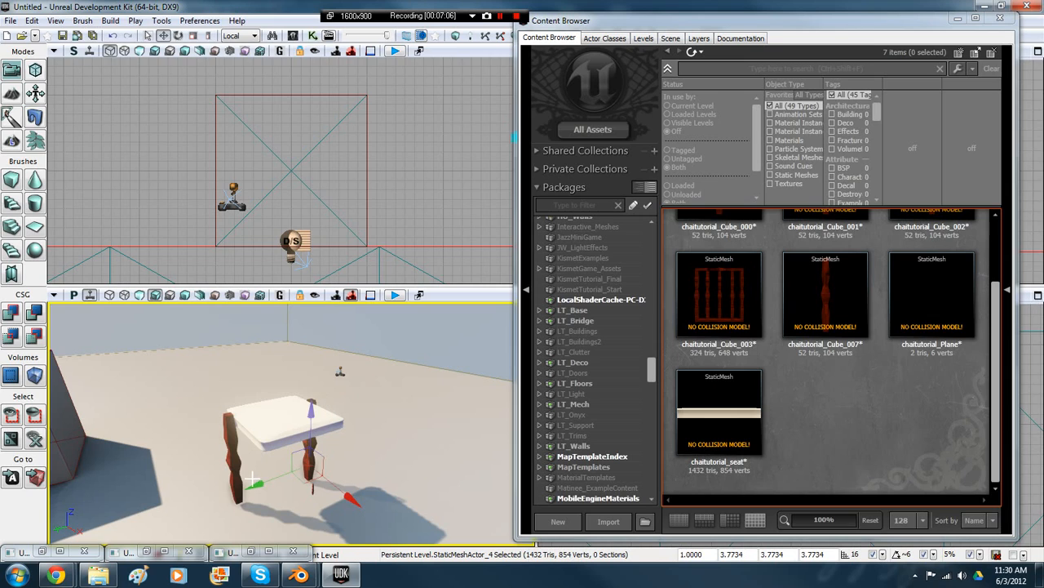
{"action": "left_click_drag", "start_coordinate": [250, 485], "coordinate": [247, 488]}
{"action": "left_click_drag", "start_coordinate": [357, 501], "coordinate": [365, 507]}
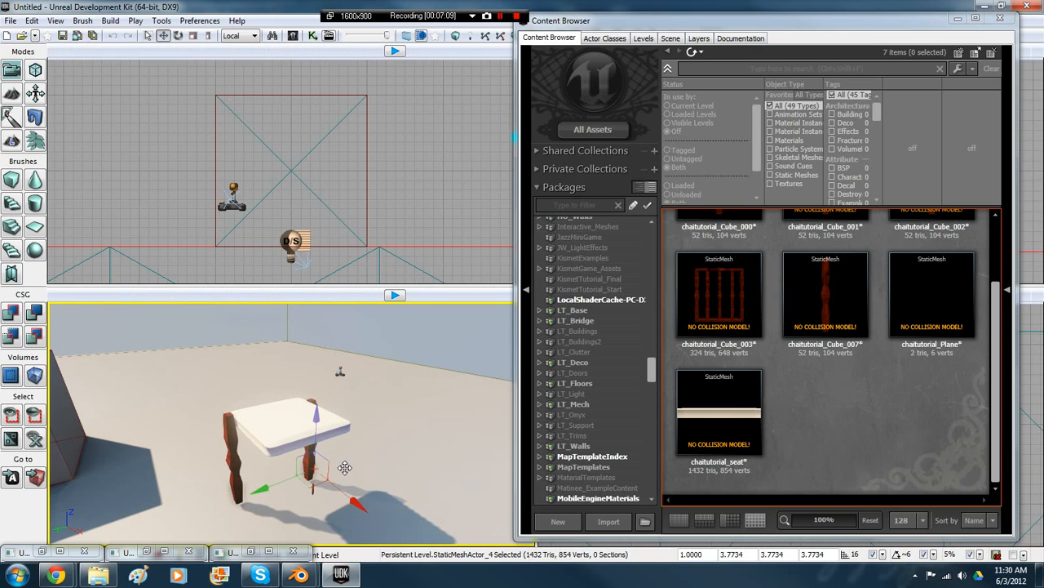
Step: Reposition each of the two spindle legs so that they sit beneath the seat near its corners
{"action": "right_click", "coordinate": [226, 451]}
{"action": "left_click", "coordinate": [233, 478]}
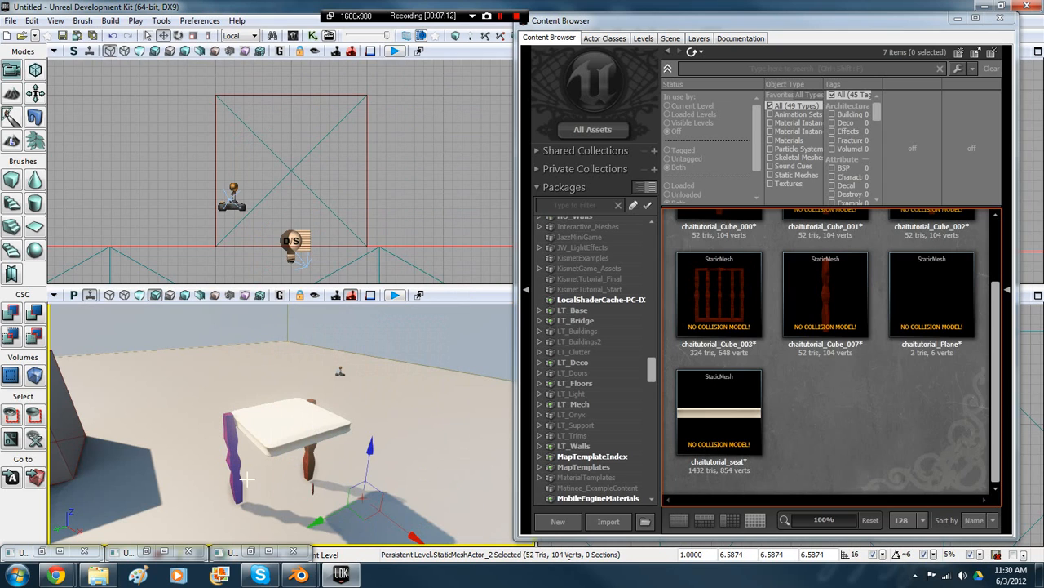
{"action": "left_click_drag", "start_coordinate": [346, 512], "coordinate": [369, 438]}
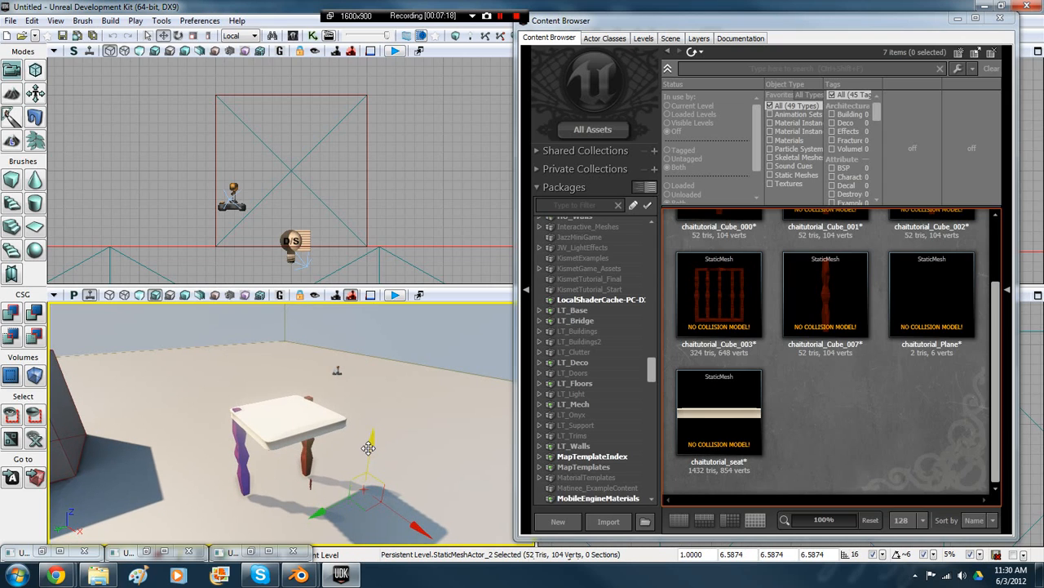
{"action": "right_click", "coordinate": [318, 490]}
{"action": "left_click", "coordinate": [303, 449]}
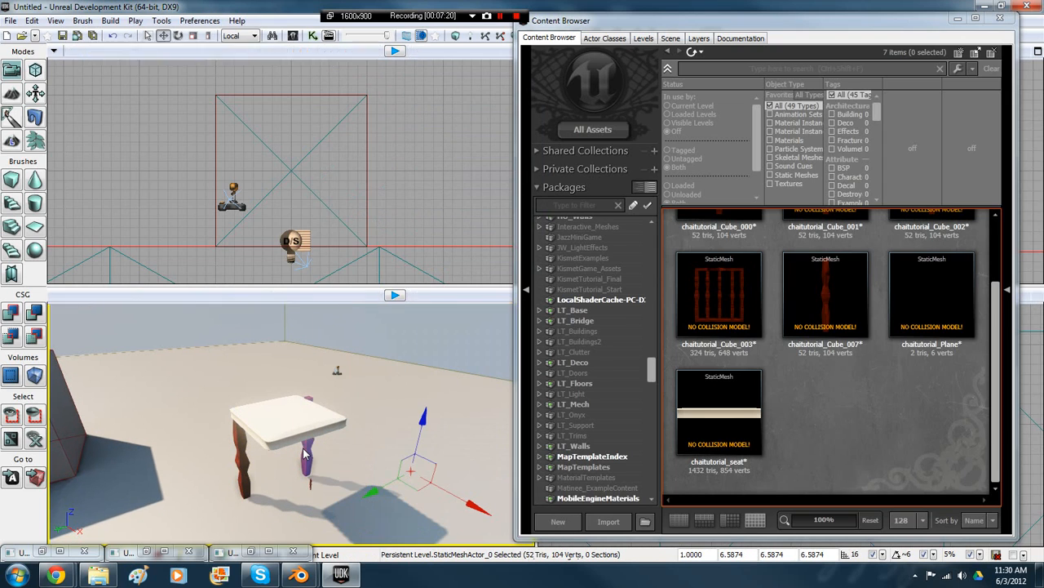
{"action": "left_click_drag", "start_coordinate": [379, 476], "coordinate": [369, 490]}
{"action": "left_click_drag", "start_coordinate": [426, 419], "coordinate": [424, 433]}
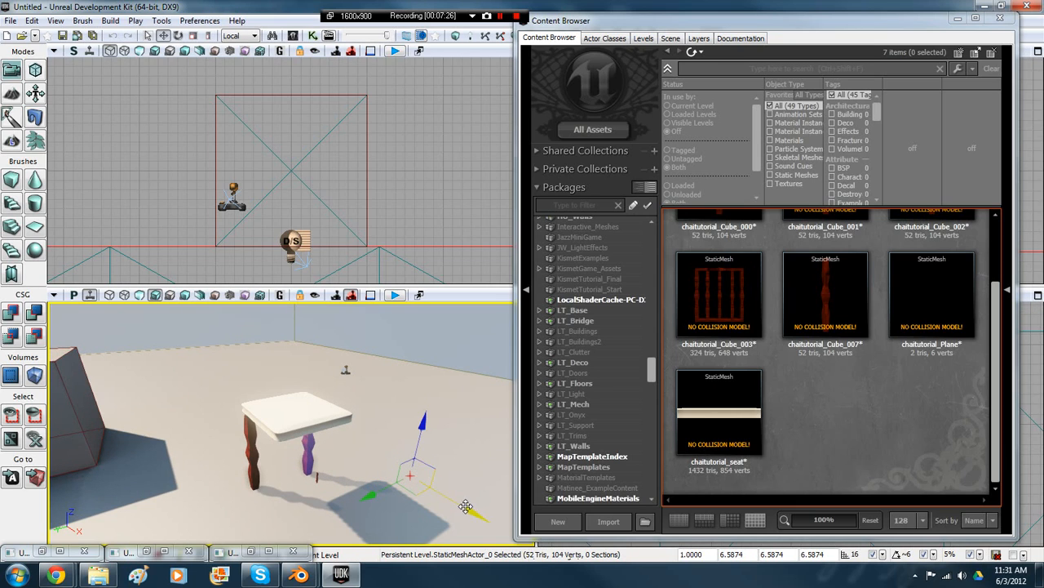
Step: Place the chaitutorial_Cube_003 backrest mesh on the seat and rotate it about its vertical axis to line up with the rear edge
{"action": "left_click", "coordinate": [747, 295]}
{"action": "left_click", "coordinate": [283, 399]}
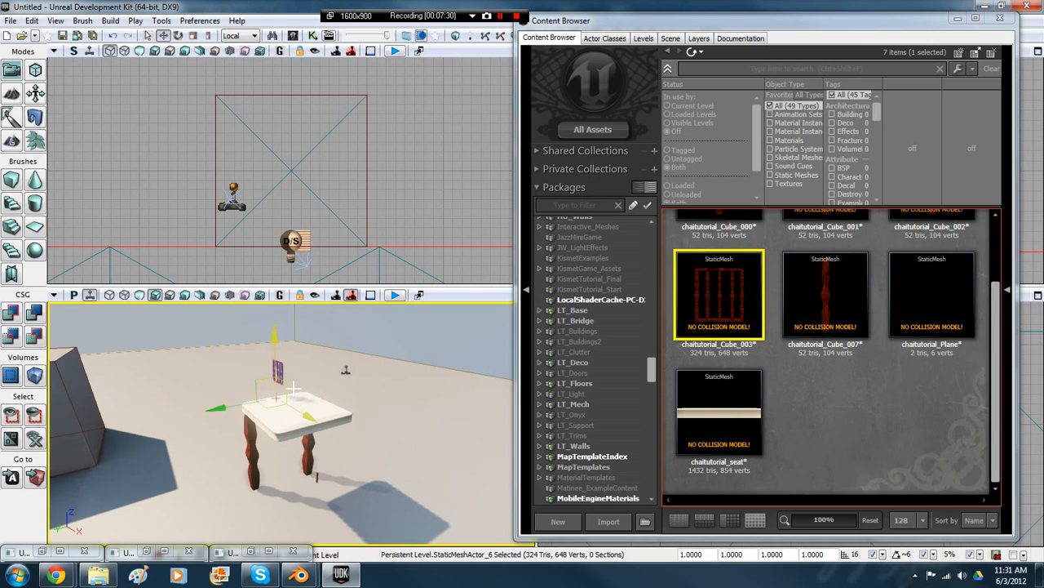
{"action": "left_click", "coordinate": [178, 35]}
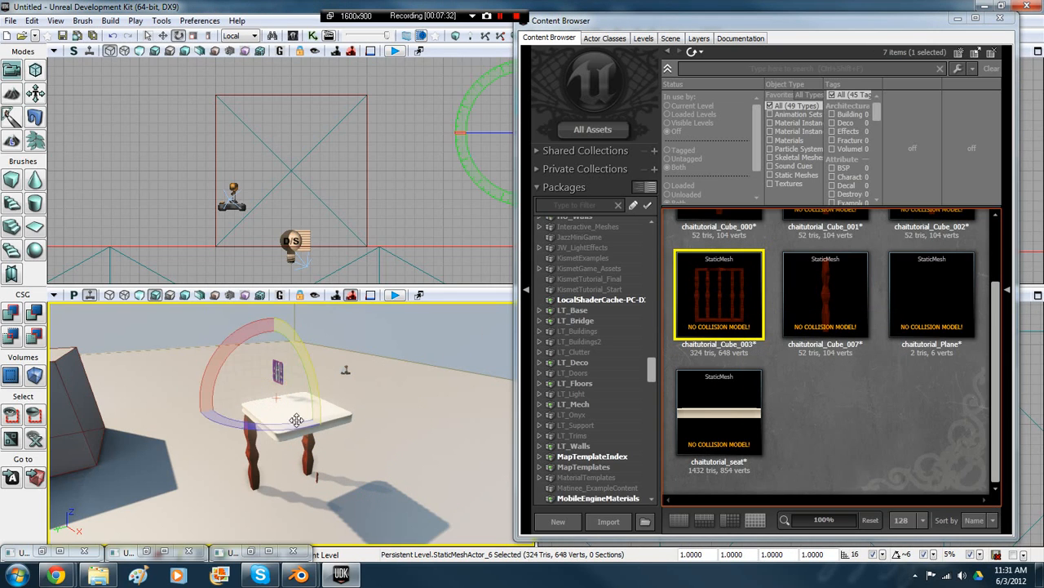
{"action": "left_click_drag", "start_coordinate": [296, 425], "coordinate": [374, 423]}
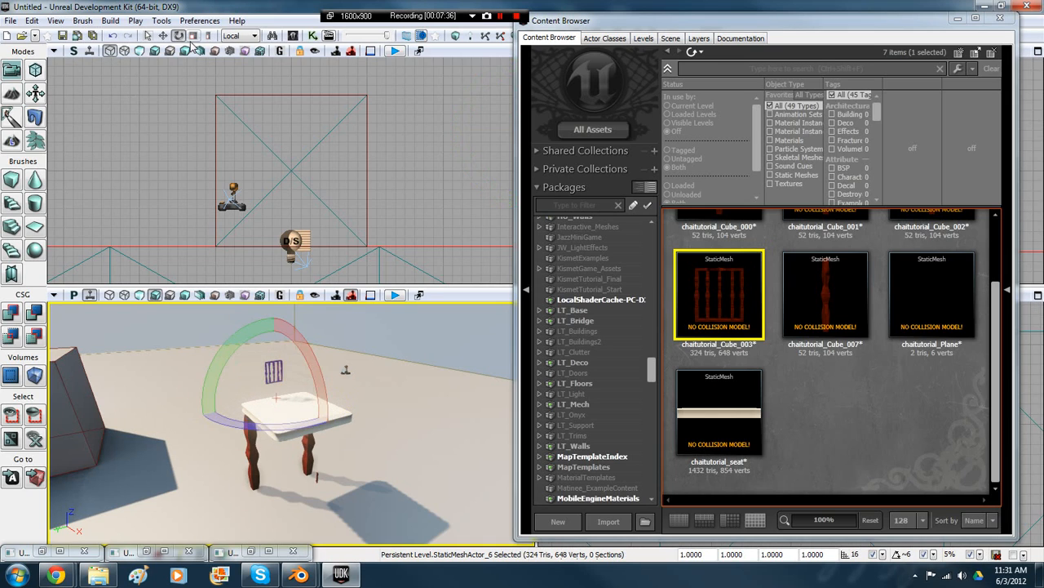
Step: Scale the backrest uniformly to about 3.83 and lower it onto the rear edge of the seat
{"action": "key", "text": "space"}
{"action": "left_click_drag", "start_coordinate": [330, 383], "coordinate": [163, 163]}
{"action": "left_click", "coordinate": [163, 36]}
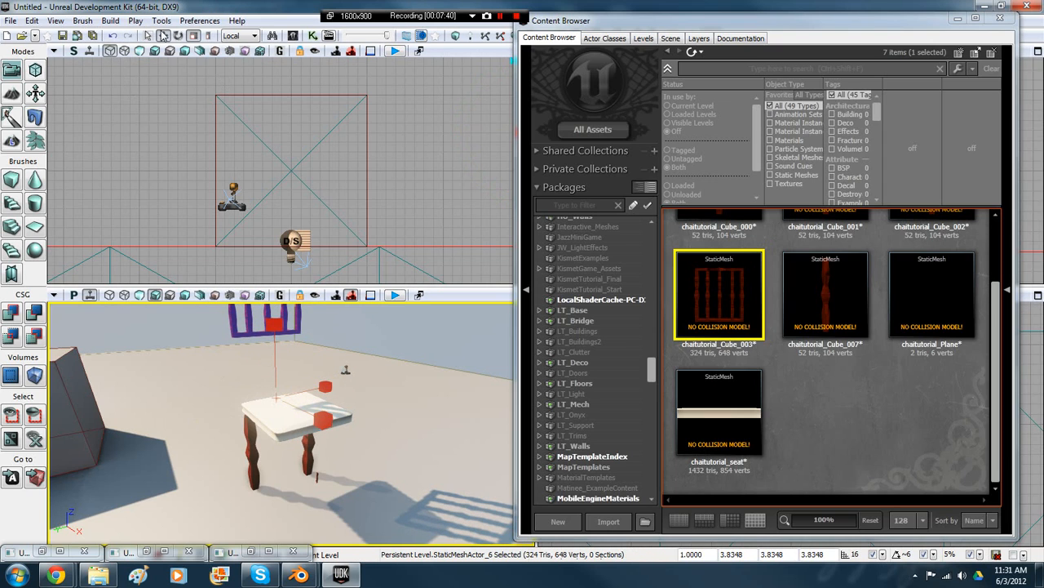
{"action": "left_click_drag", "start_coordinate": [273, 361], "coordinate": [318, 487]}
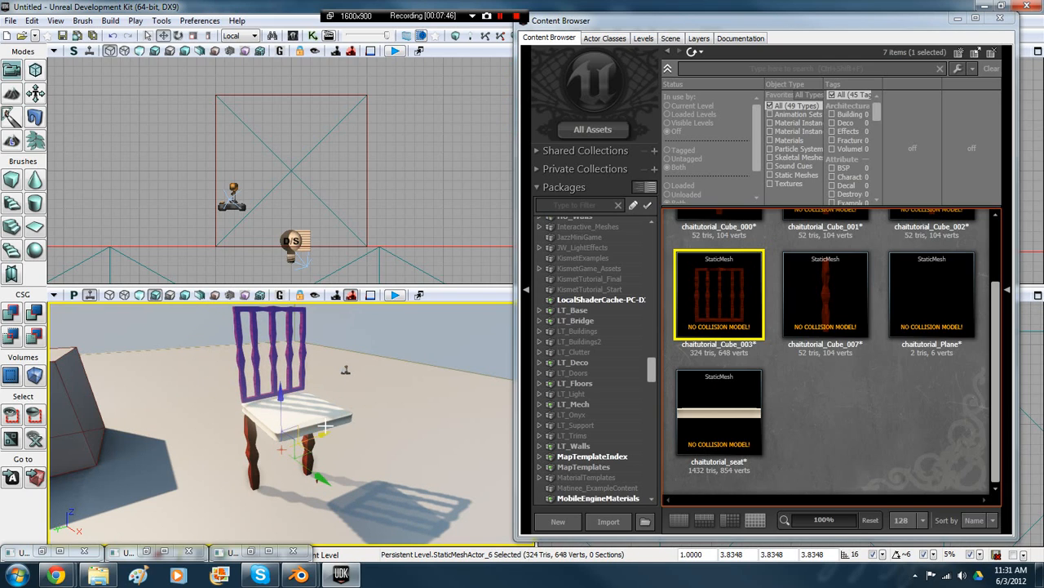
{"action": "mouse_move", "coordinate": [322, 433]}
{"action": "left_mouse_down"}
{"action": "mouse_move", "coordinate": [345, 427]}
{"action": "mouse_move", "coordinate": [309, 437]}
{"action": "mouse_move", "coordinate": [328, 432]}
{"action": "left_mouse_up"}
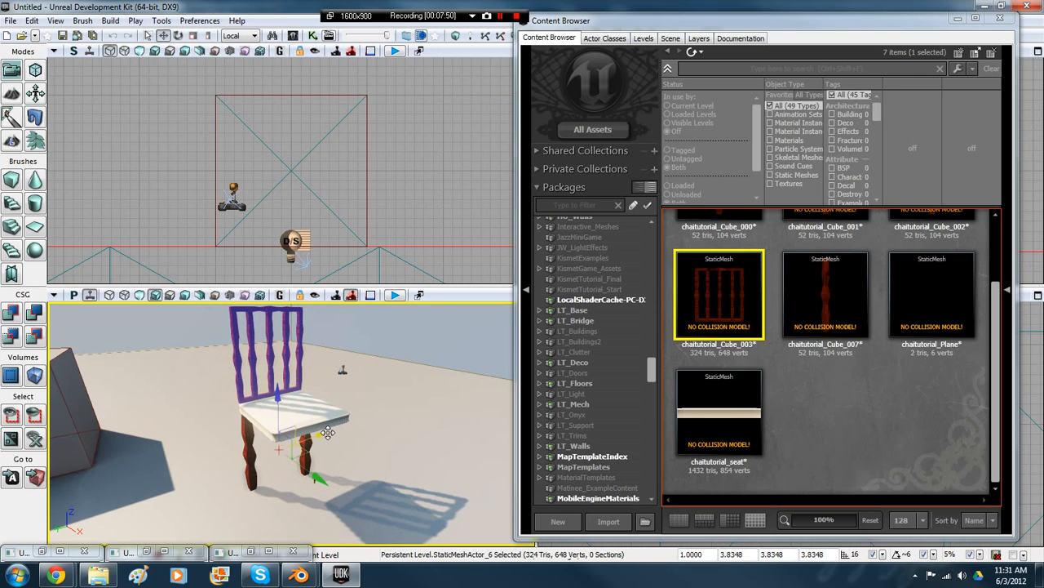
Step: Examine the partly assembled chair from several sides, with the backrest selected
{"action": "left_click", "coordinate": [403, 323]}
{"action": "right_click_drag", "start_coordinate": [403, 321], "coordinate": [334, 277]}
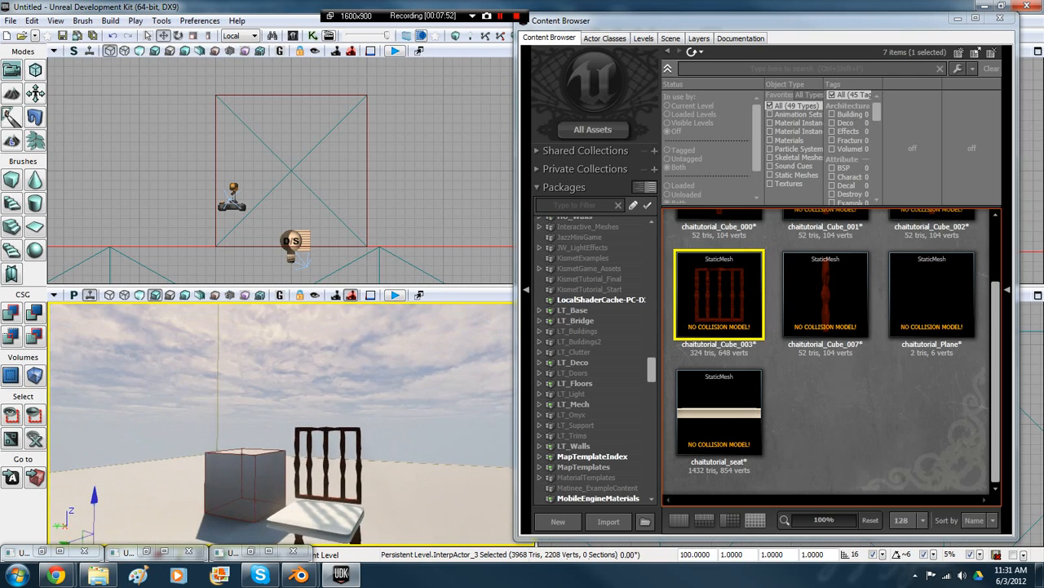
{"action": "right_click_drag", "start_coordinate": [334, 318], "coordinate": [134, 408]}
{"action": "right_click_drag", "start_coordinate": [172, 461], "coordinate": [221, 484]}
{"action": "left_click", "coordinate": [212, 476]}
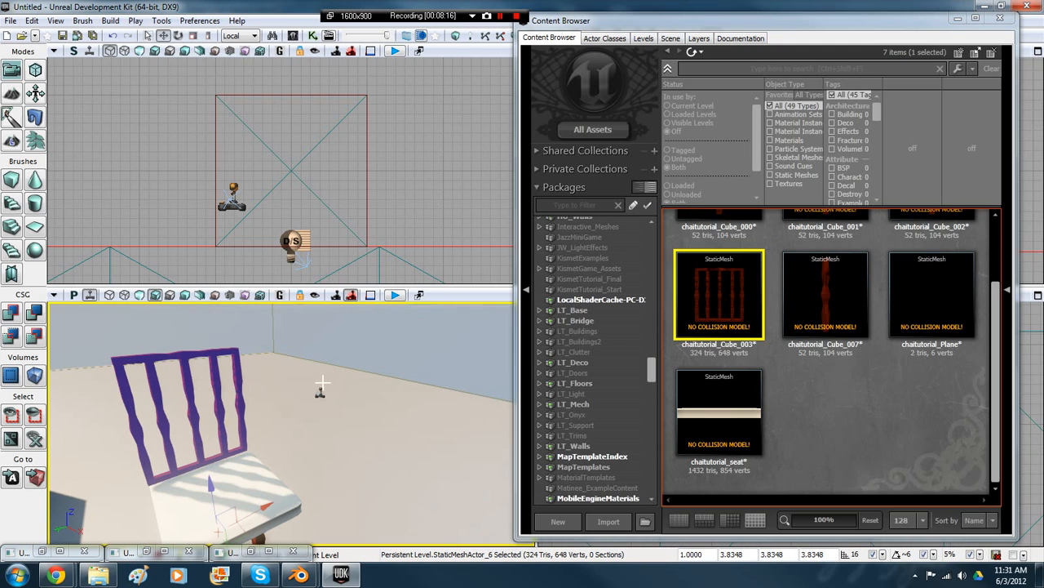
{"action": "right_click_drag", "start_coordinate": [324, 381], "coordinate": [296, 408]}
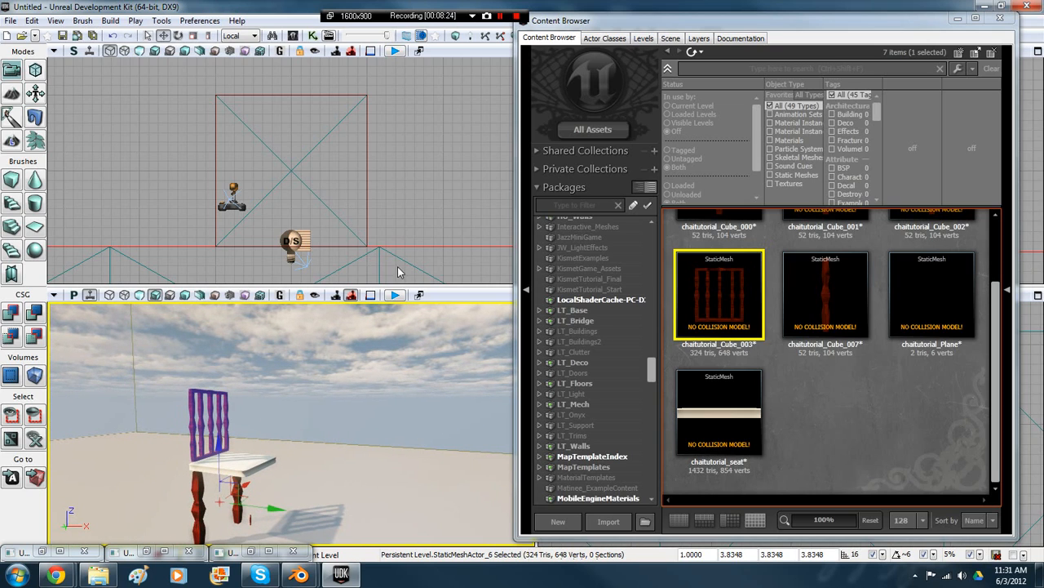
{"action": "mouse_move", "coordinate": [196, 464]}
{"action": "right_mouse_down"}
{"action": "mouse_move", "coordinate": [155, 444]}
{"action": "mouse_move", "coordinate": [196, 465]}
{"action": "right_mouse_up"}
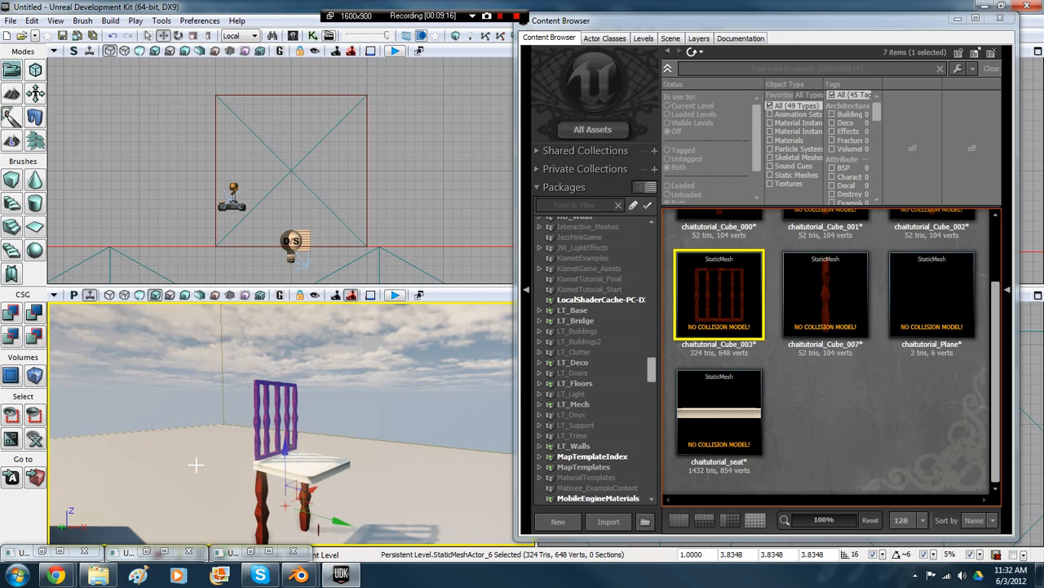
{"action": "right_click", "coordinate": [513, 14]}
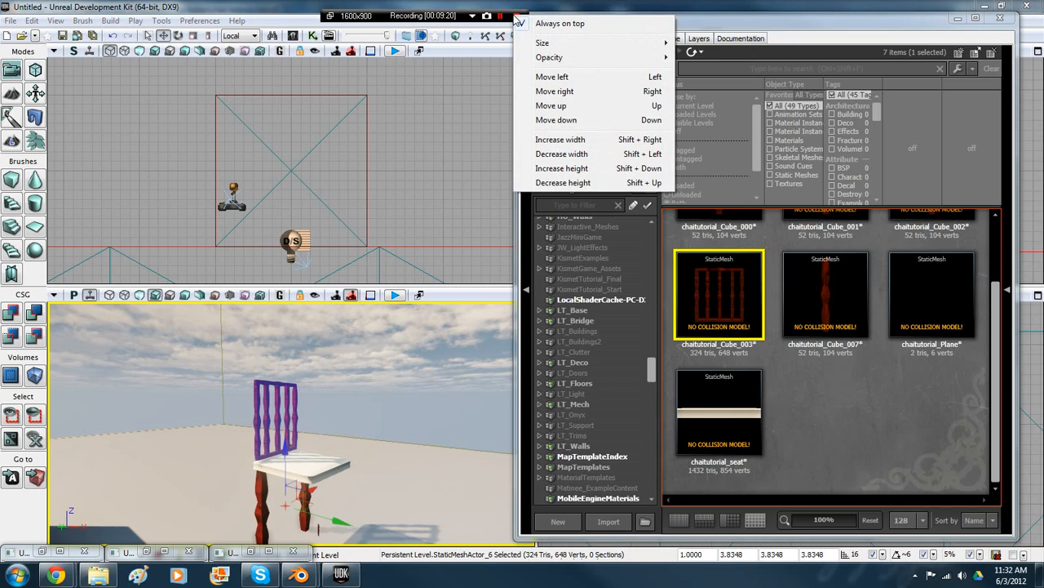